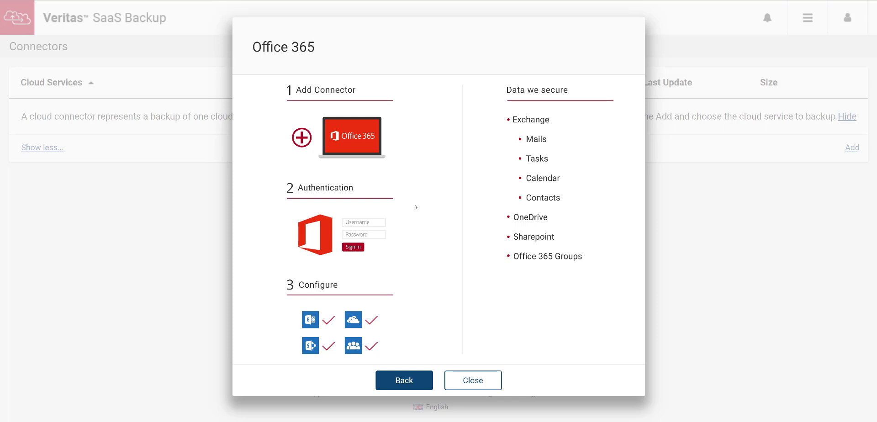
Step: Leave the Office 365 introduction and look over the account settings and the main navigation options
left_click(465, 379)
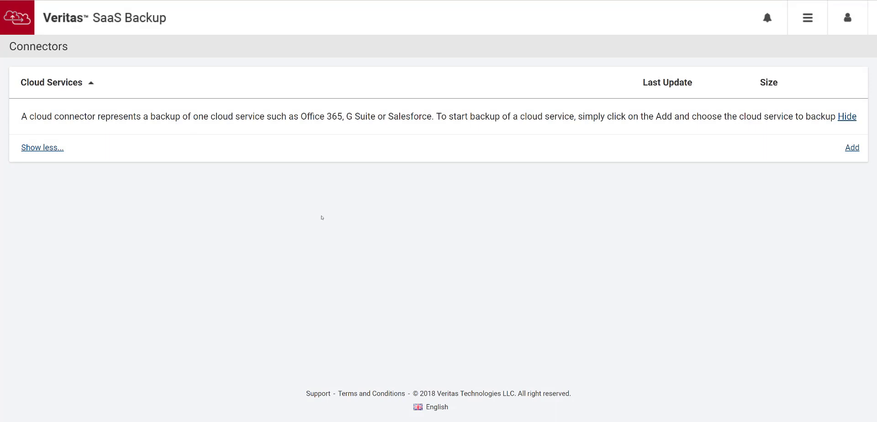
left_click(65, 23)
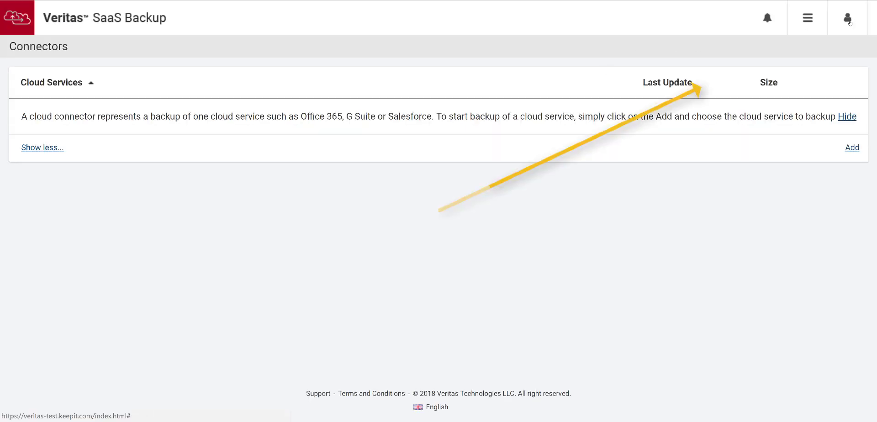
left_click(848, 20)
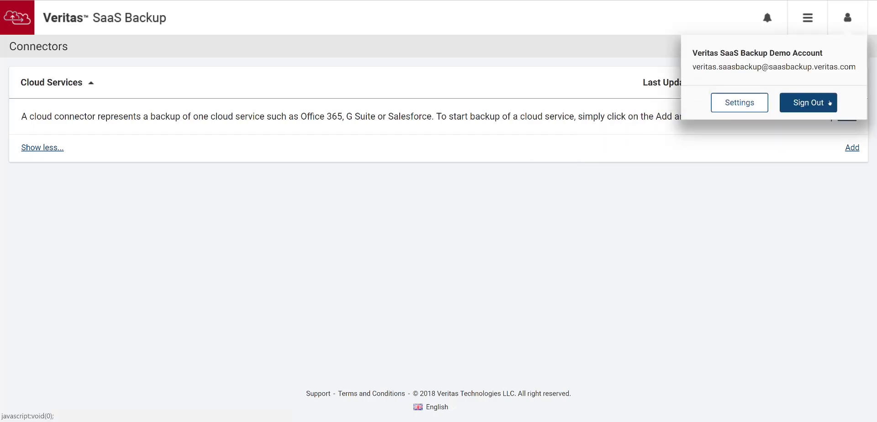
left_click(739, 102)
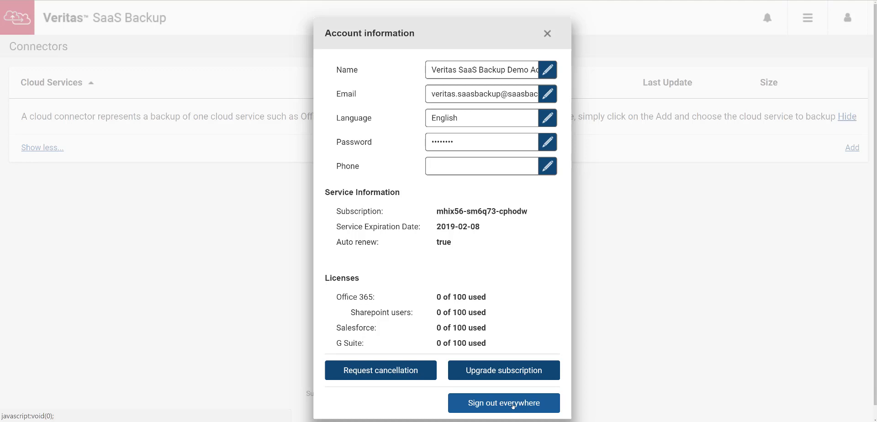
left_click(548, 35)
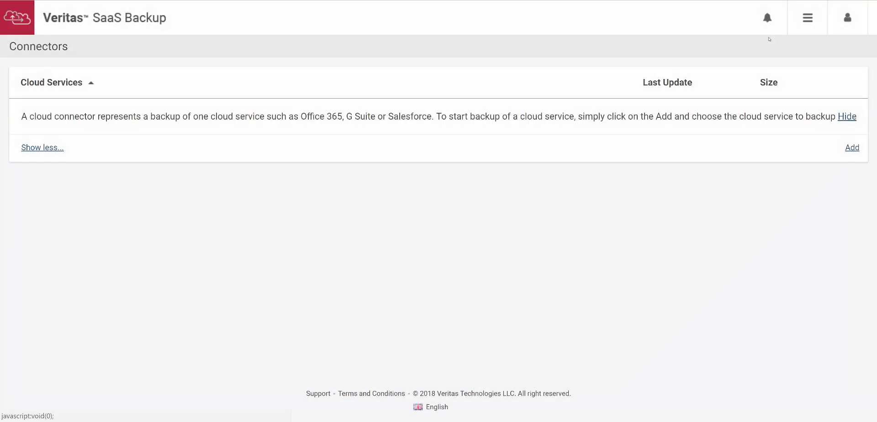
left_click(810, 19)
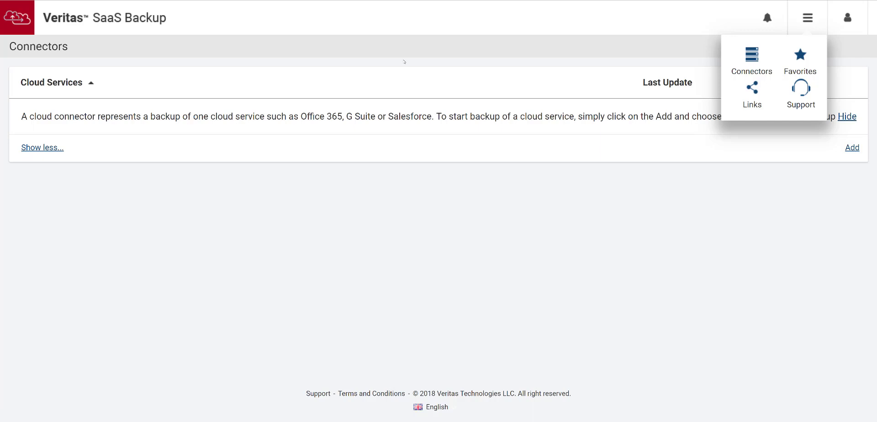
left_click(624, 83)
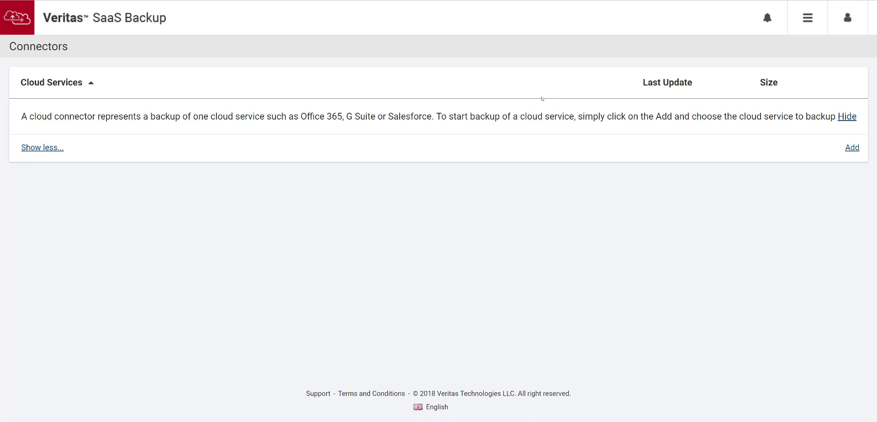
Step: Add an Office 365 Admin service connector named "Veritas Video Tutorial"
left_click(852, 148)
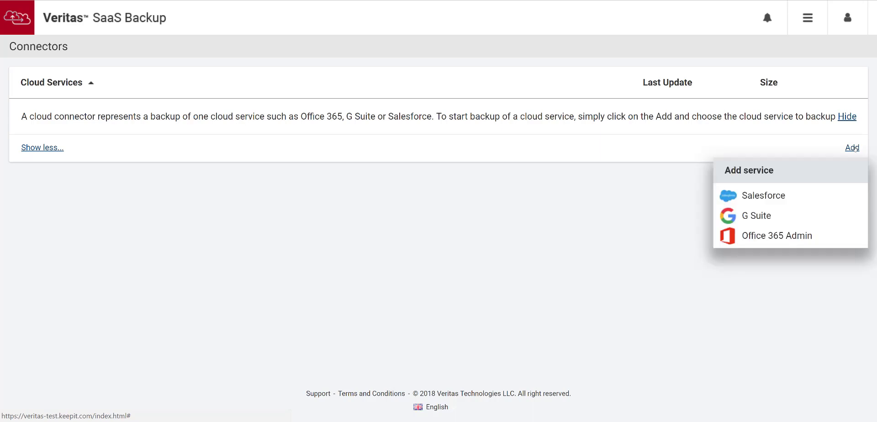
left_click(784, 235)
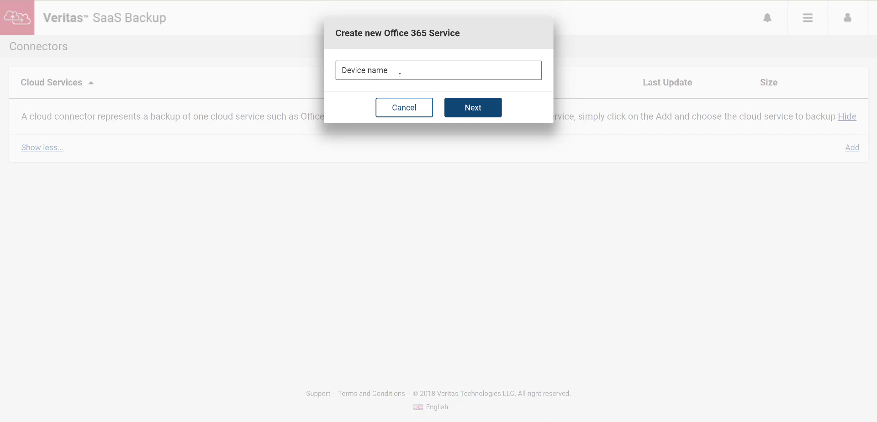
type("Veritas Video Tiutorial")
left_click(470, 107)
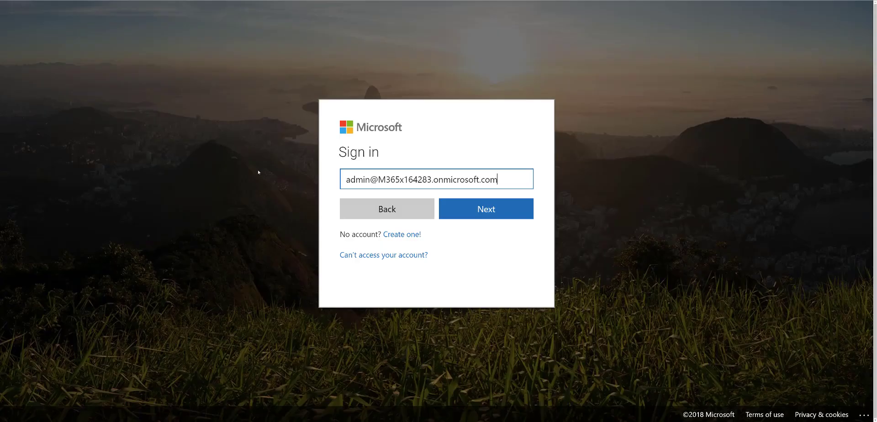
Step: Sign in to Microsoft with the admin account's e-mail and account password to authorise the connector
left_click(478, 209)
type("••••••••••")
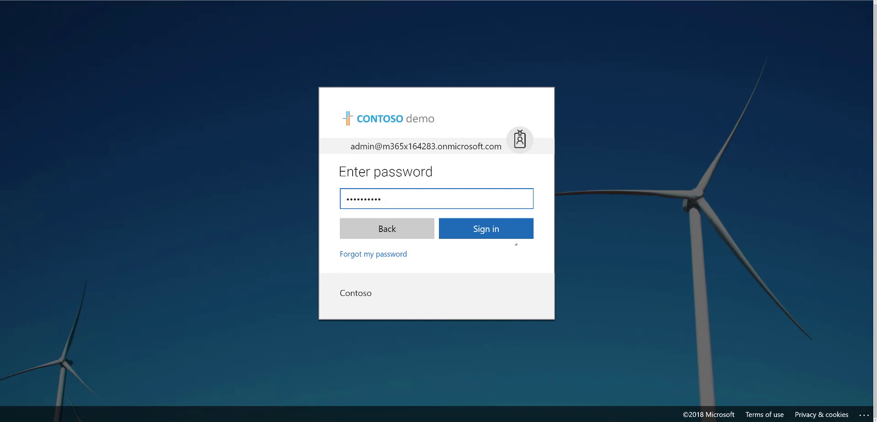
left_click(498, 236)
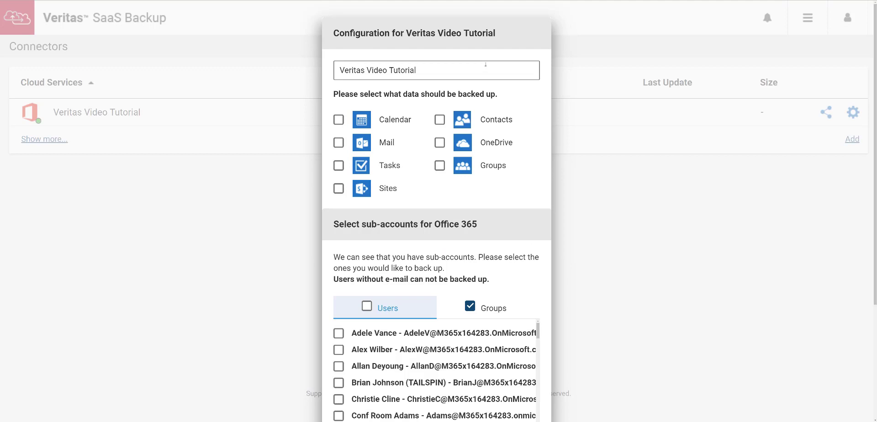
Step: Include Calendar, Mail, Tasks, Sites, Contacts, OneDrive and Groups in the data backed up by the connector
left_click(342, 120)
left_click(339, 144)
left_click(339, 166)
left_click(340, 189)
left_click(440, 120)
left_click(439, 143)
left_click(440, 166)
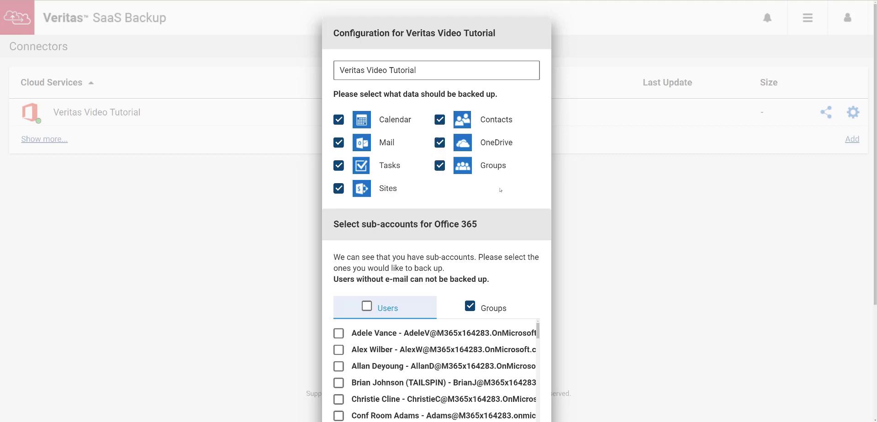
Step: Select all user sub-accounts for the Office 365 backup
scroll(501, 190, "down", 3)
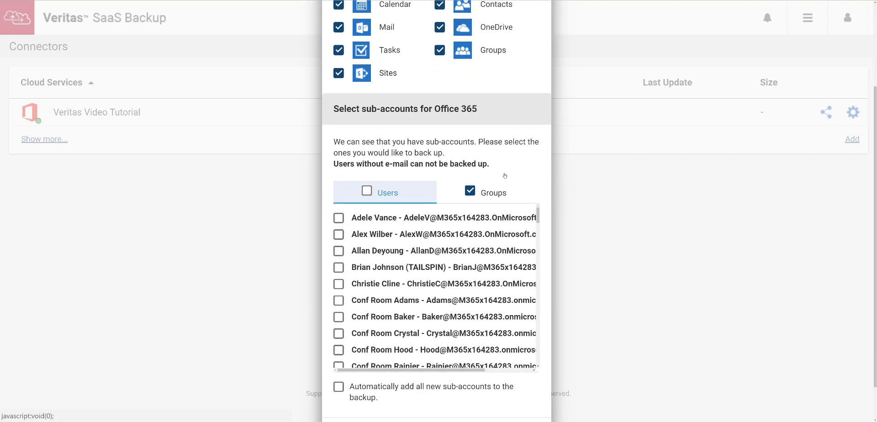
scroll(501, 187, "down", 1)
scroll(504, 190, "down", 5)
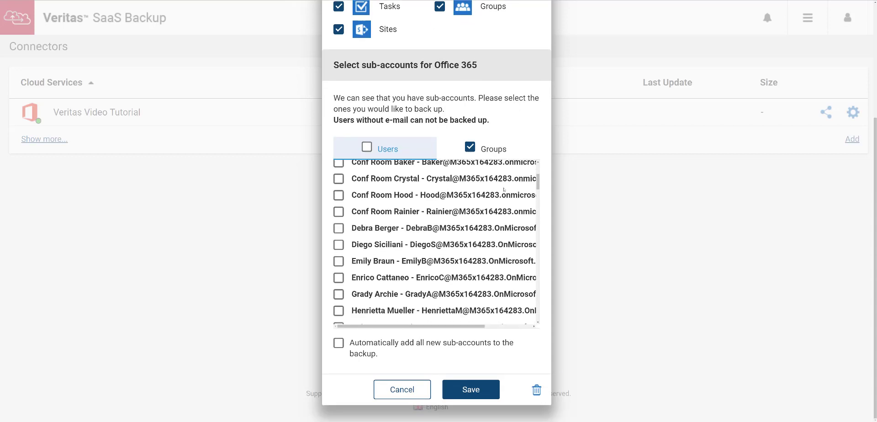
scroll(504, 190, "up", 7)
scroll(505, 210, "down", 3)
scroll(479, 157, "up", 3)
left_click(367, 274)
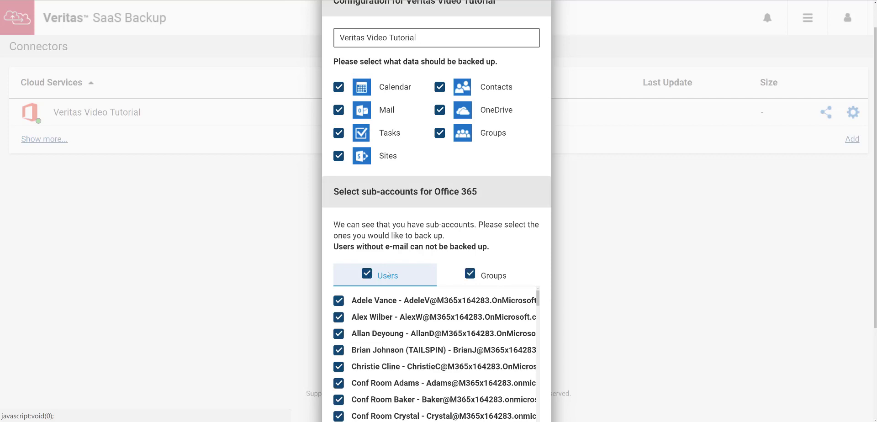
Step: Enable automatically adding all new sub-accounts to the backup and save the connector configuration
scroll(455, 240, "down", 3)
scroll(455, 240, "down", 5)
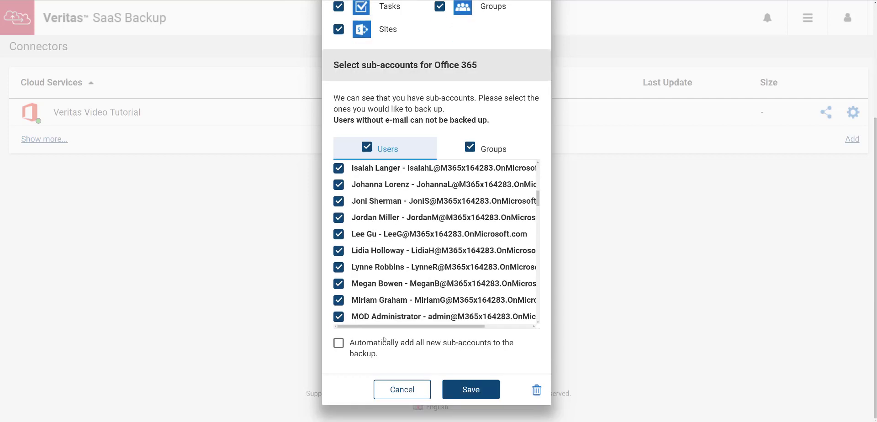
left_click(340, 347)
left_click(477, 388)
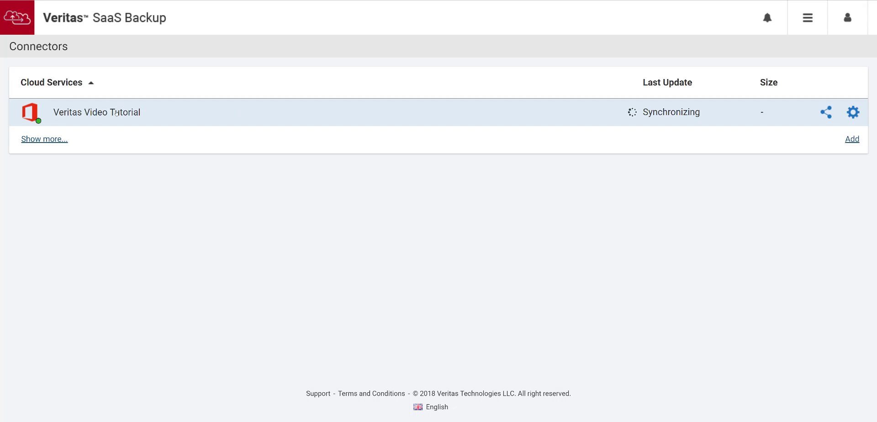
Step: Browse the Demo O365 connector's backed-up users and open the first user's Outlook Inbox
mouse_move(678, 117)
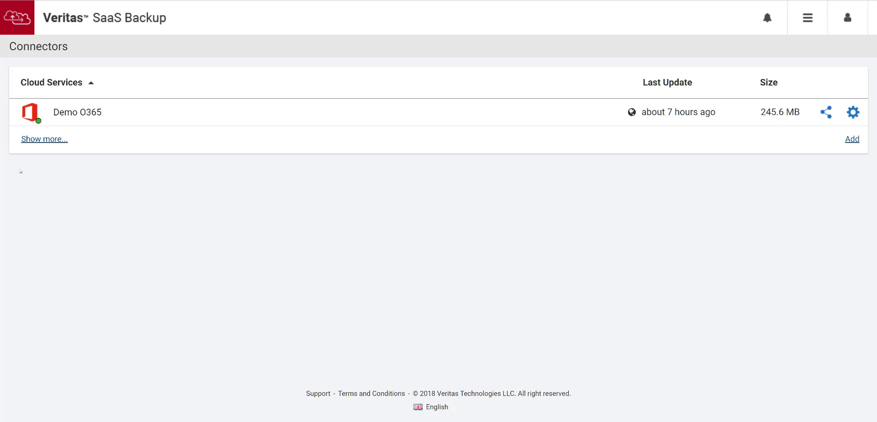
left_click(88, 112)
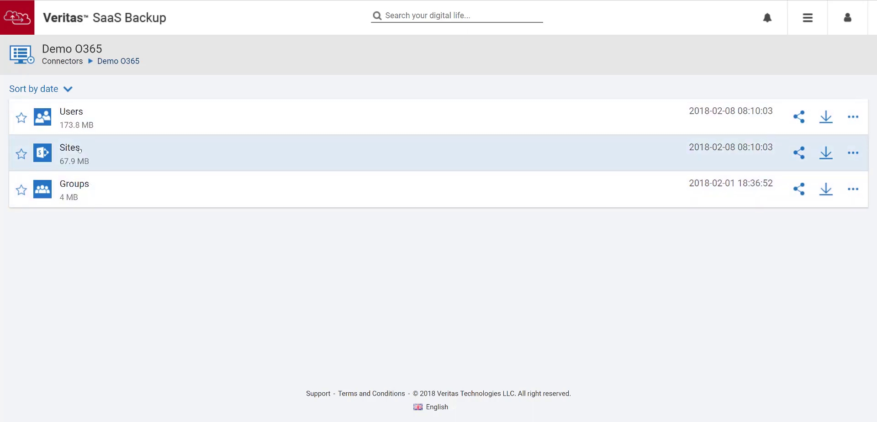
left_click(75, 123)
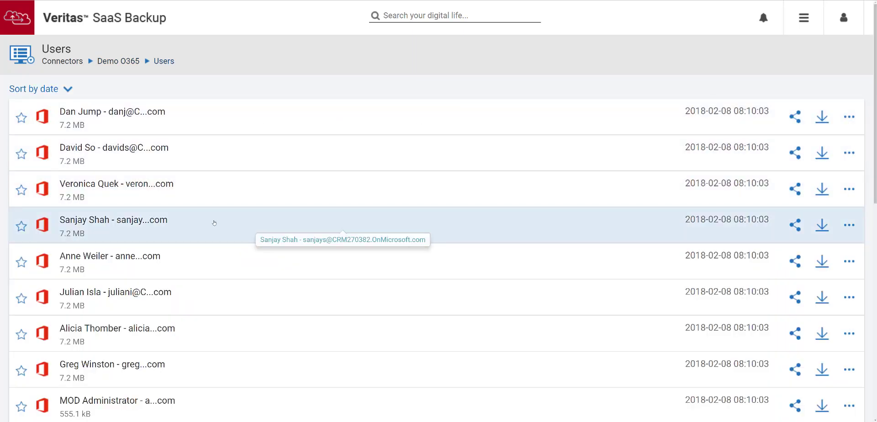
scroll(223, 304, "down", 1)
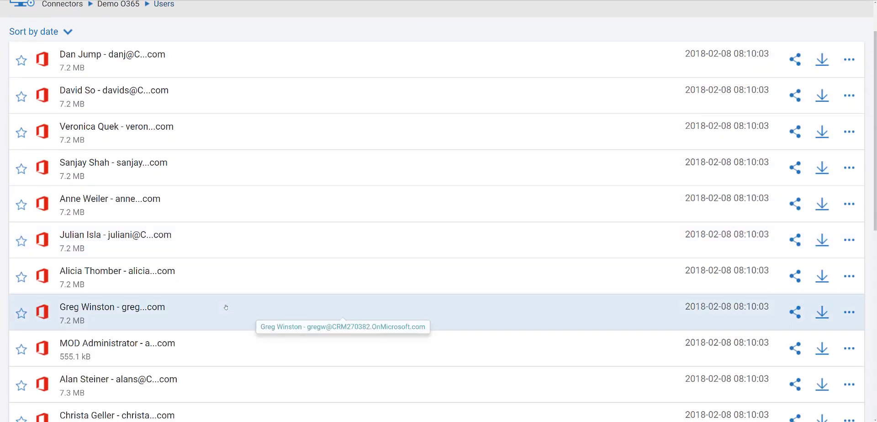
scroll(225, 307, "up", 1)
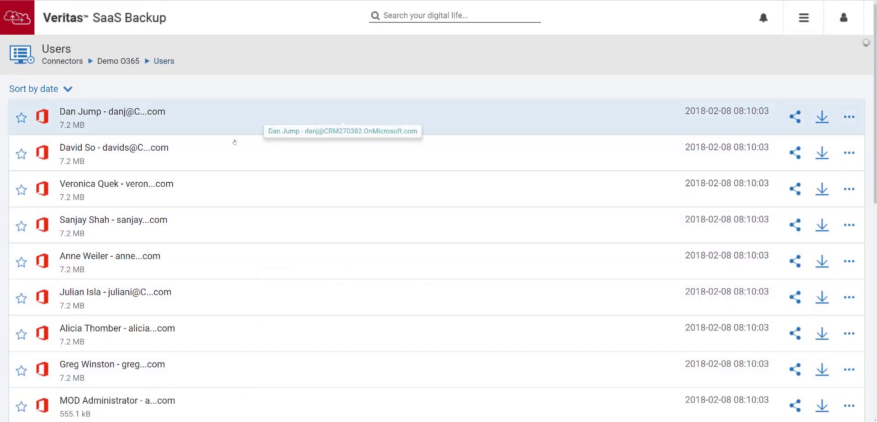
left_click(81, 113)
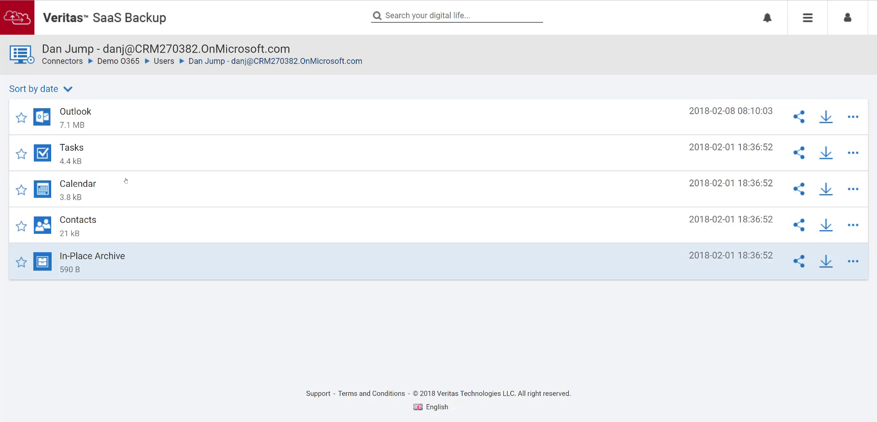
left_click(84, 112)
left_click(82, 114)
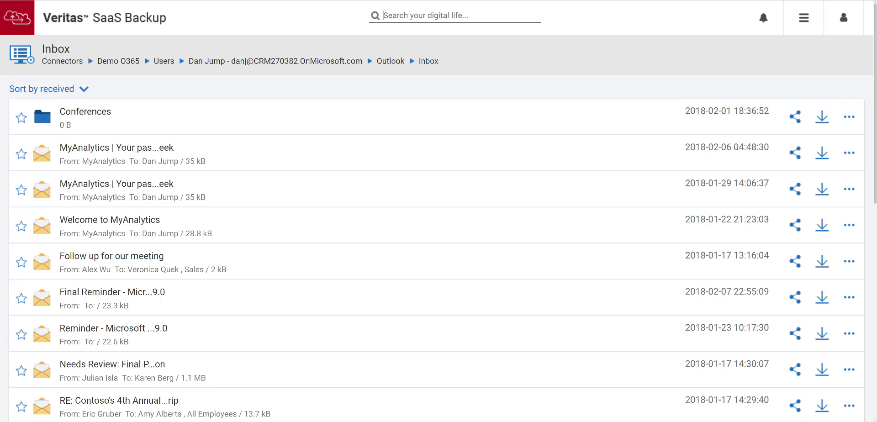
Step: Search the backed-up Inbox for "Press", preview the Press Release email and close the preview
type("Press")
key("Return")
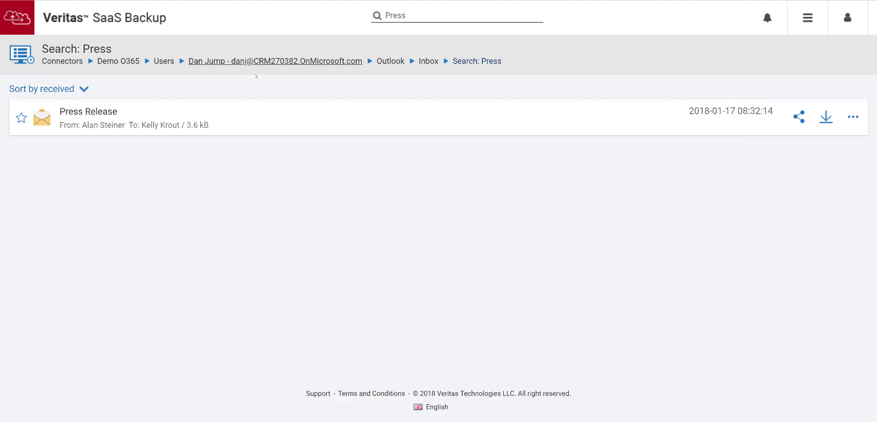
left_click(84, 112)
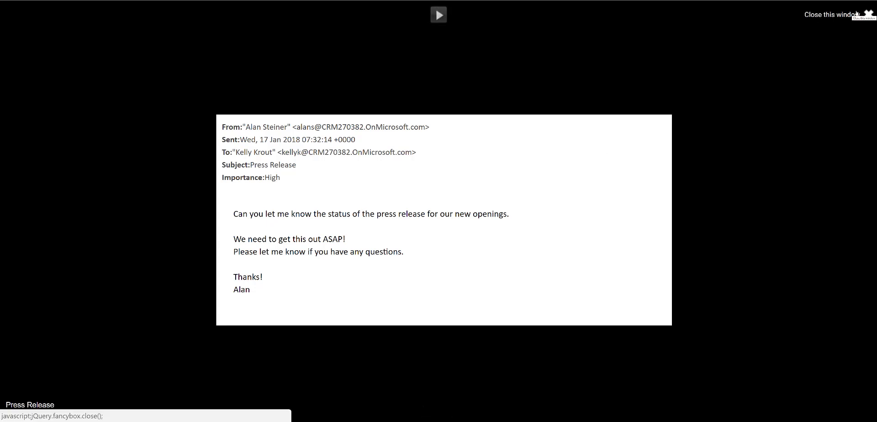
left_click(863, 15)
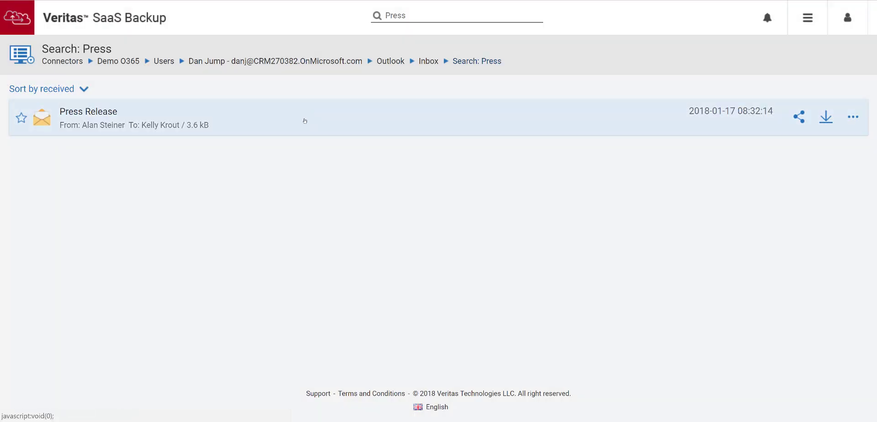
Step: Inspect the public link sharing options for the Press Release email, including password protection, without sharing it
left_click(800, 117)
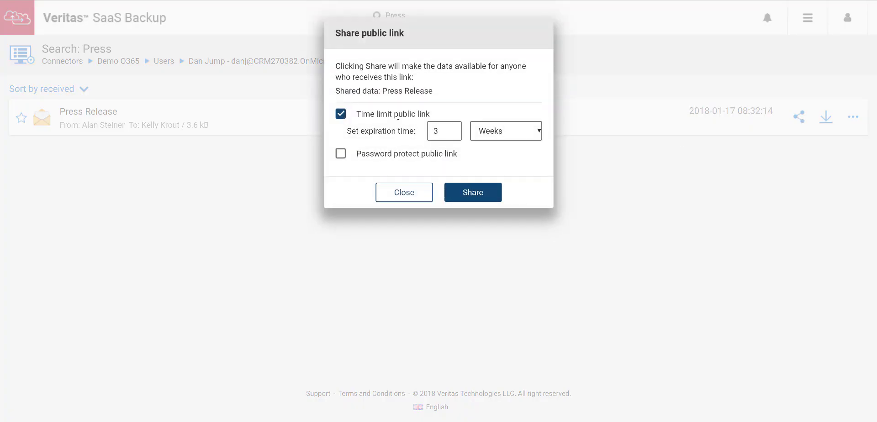
left_click(341, 154)
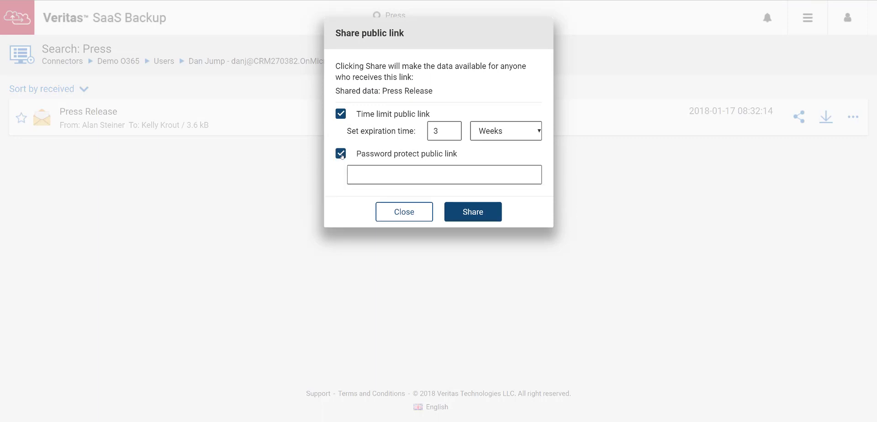
left_click(409, 214)
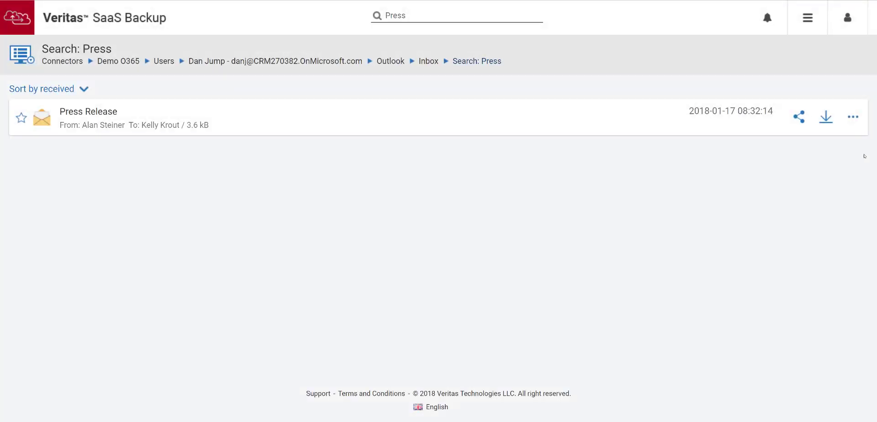
Step: Download the Press Release email from the backup
left_click(827, 118)
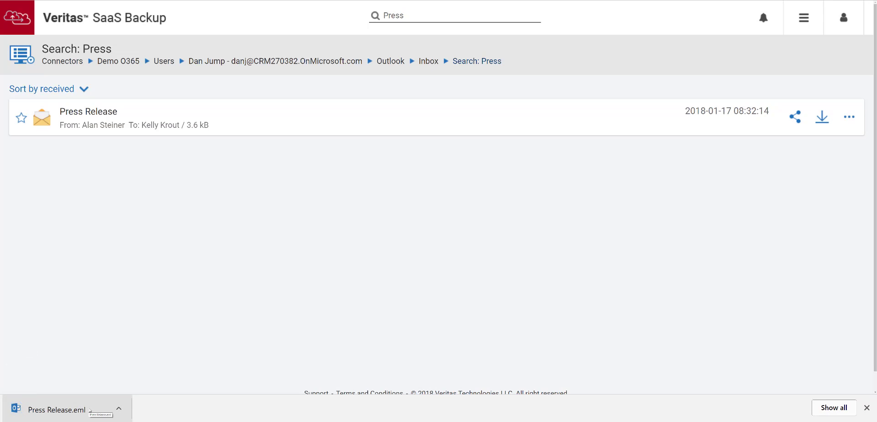
Step: Request a restore of the Press Release email and cancel it at the confirmation
left_click(849, 117)
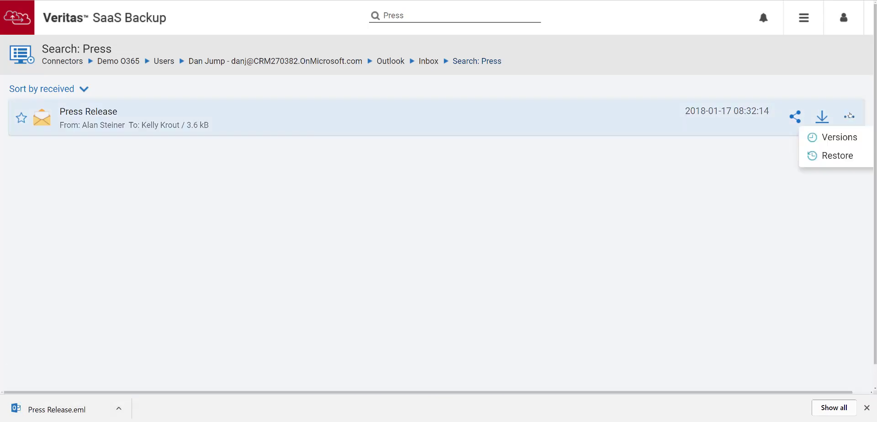
left_click(851, 156)
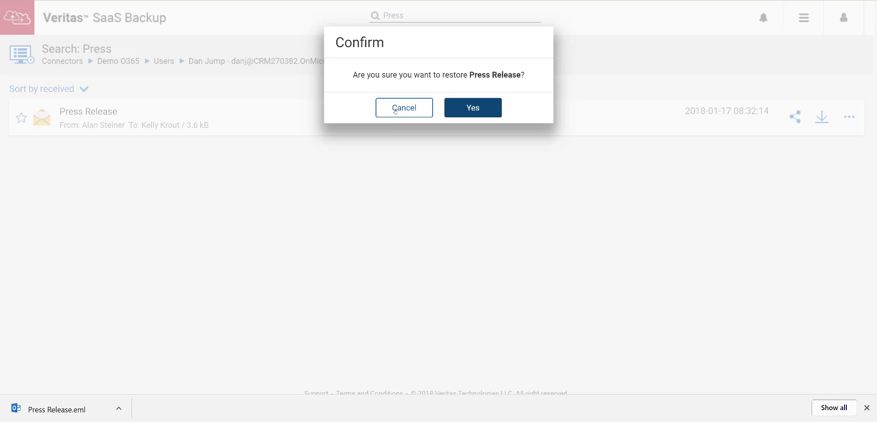
left_click(396, 111)
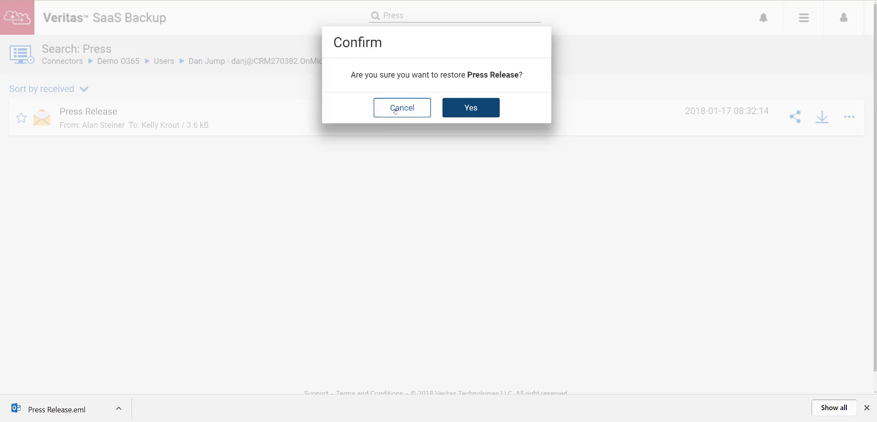
Step: View the backed-up versions of the Press Release email and close the version list
left_click(850, 118)
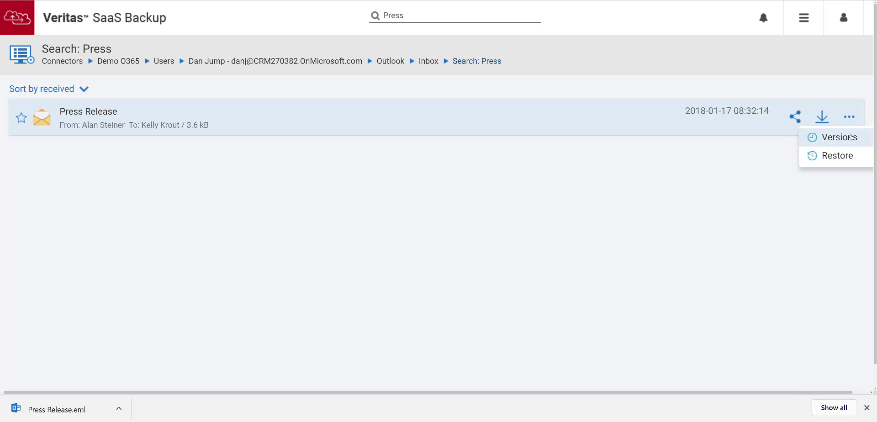
left_click(851, 137)
left_click(442, 128)
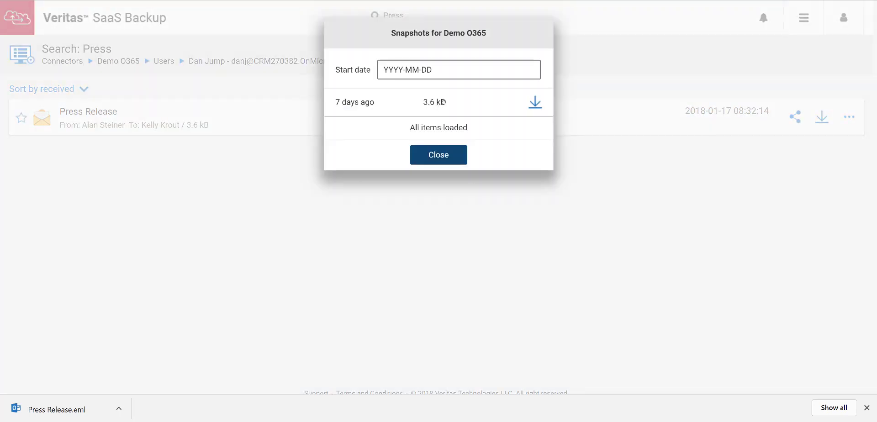
left_click(453, 160)
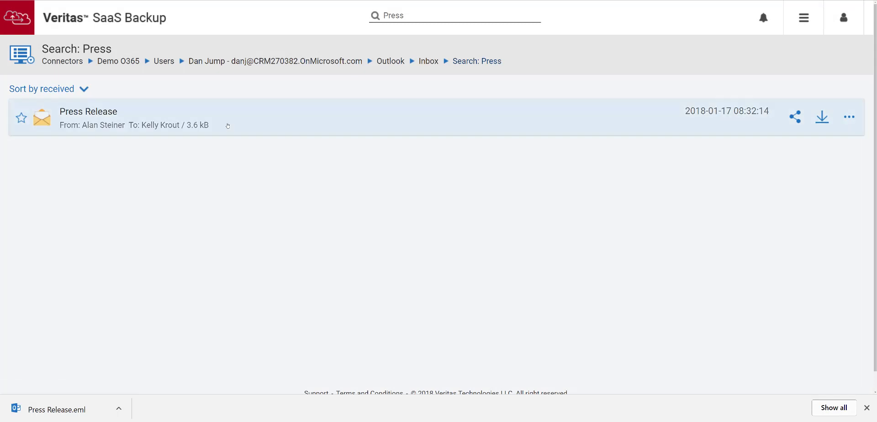
Step: Search the backed-up Inbox by the sender's first name, preview the "RE: Contoso's 4th Annual Hiking Trip" email and close the preview
left_click(371, 13)
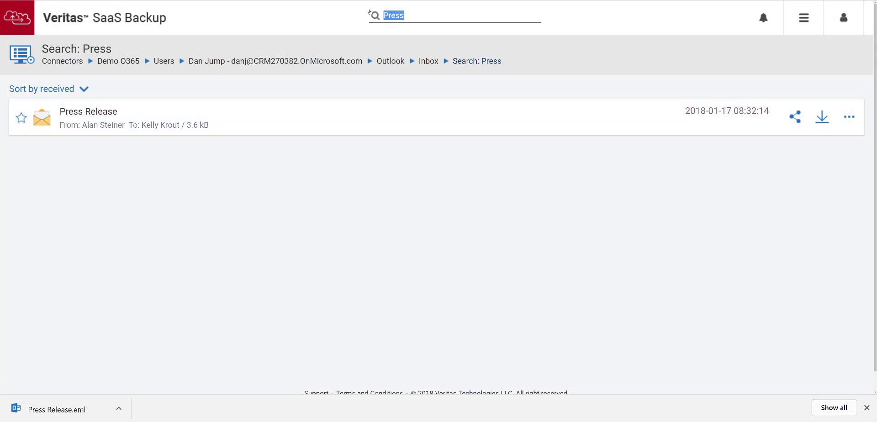
type("Alan")
key("Return")
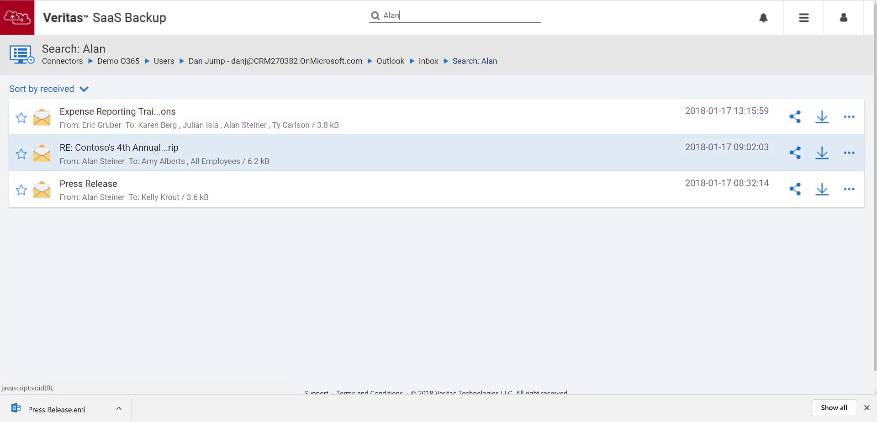
left_click(156, 151)
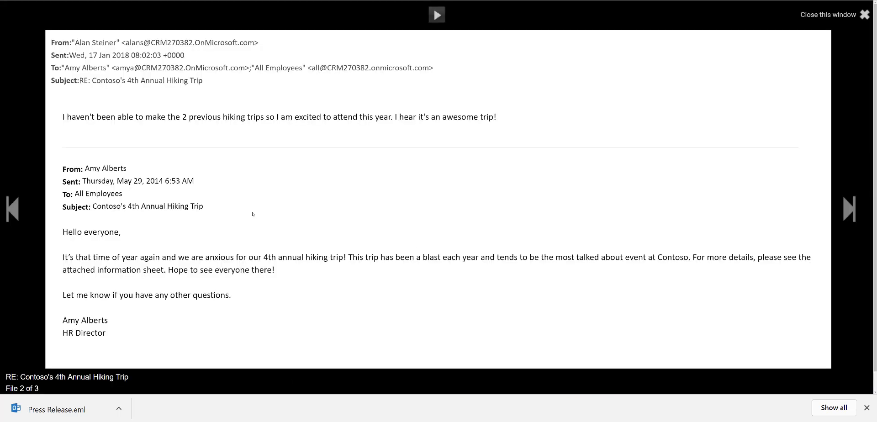
scroll(261, 217, "down", 1)
scroll(264, 220, "up", 1)
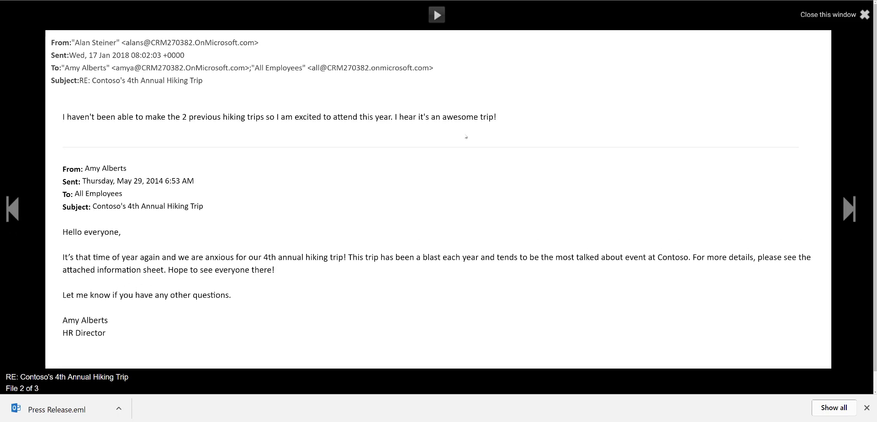
left_click(837, 15)
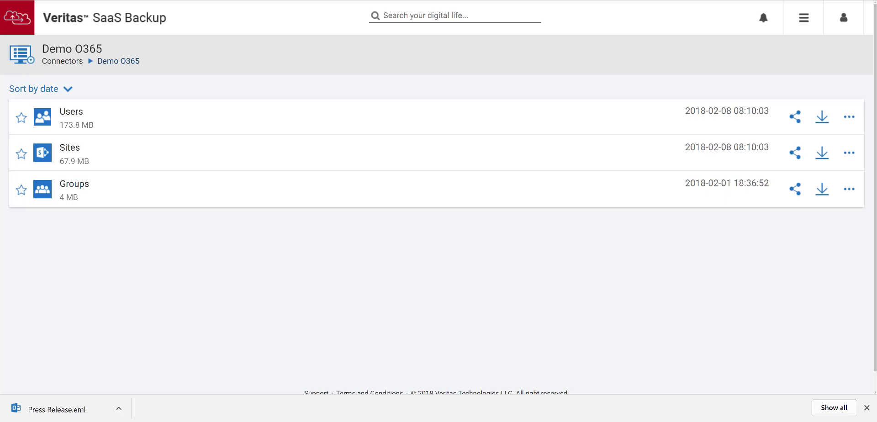
Step: Open the Demo O365 history snapshot from 7 days ago
left_click(17, 54)
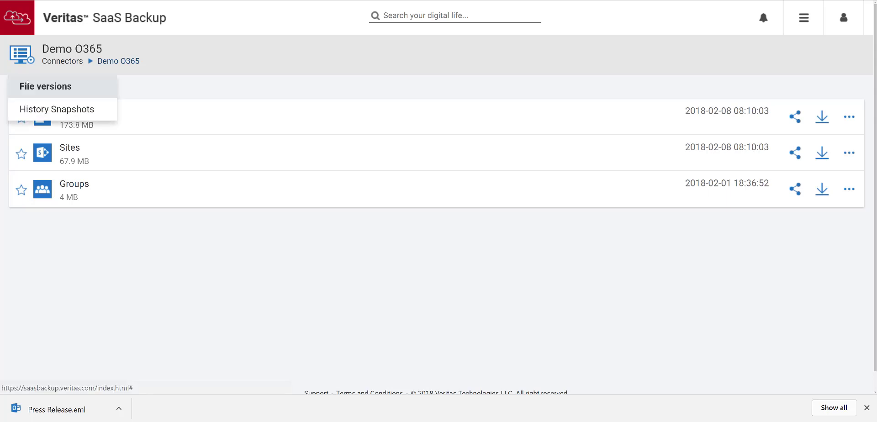
left_click(40, 109)
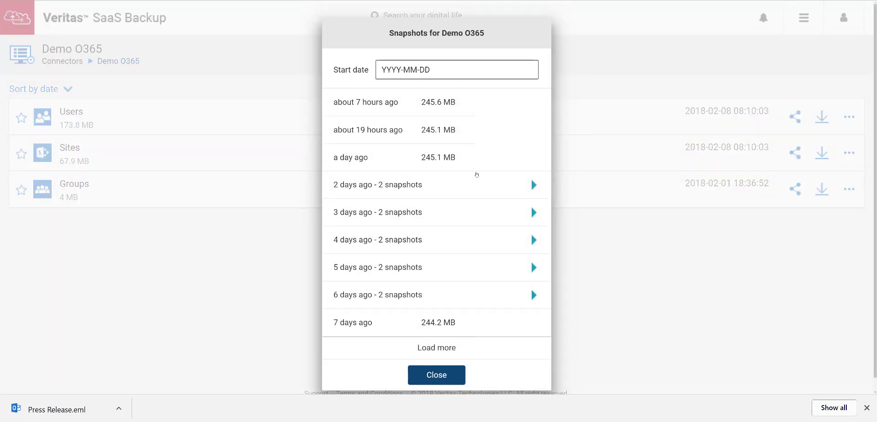
mouse_move(360, 323)
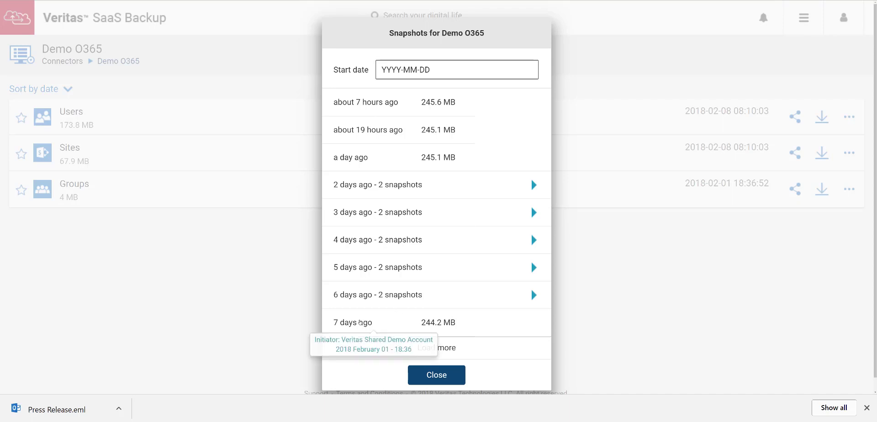
left_click(360, 323)
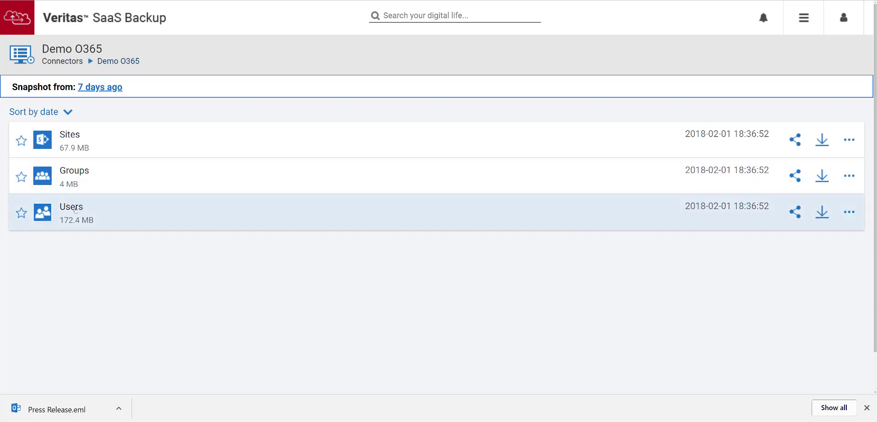
Step: Browse the snapshot's Users to the second listed user's Outlook data and open the Inbox folder
left_click(74, 210)
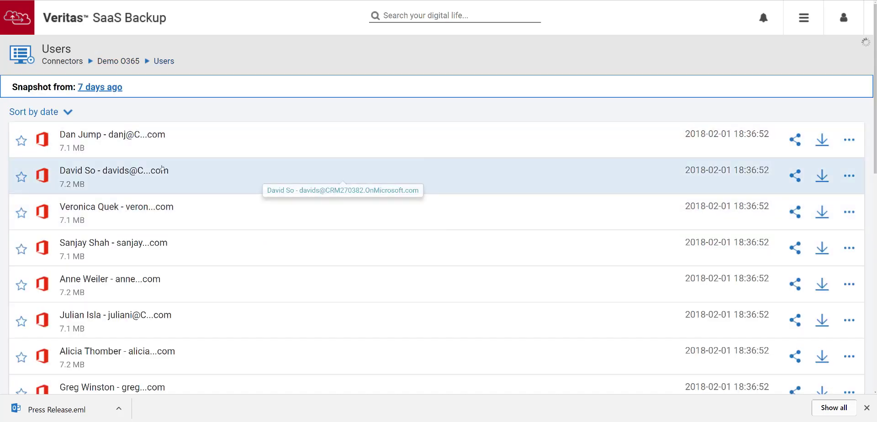
left_click(122, 172)
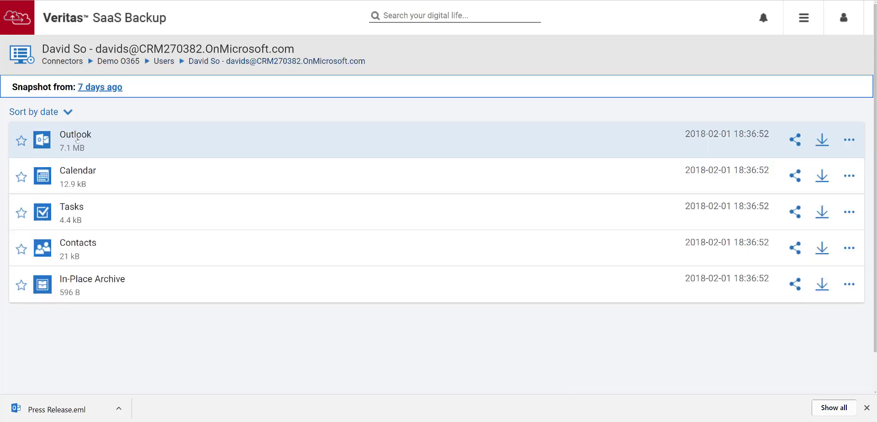
left_click(215, 137)
scroll(173, 139, "down", 1)
scroll(169, 169, "down", 1)
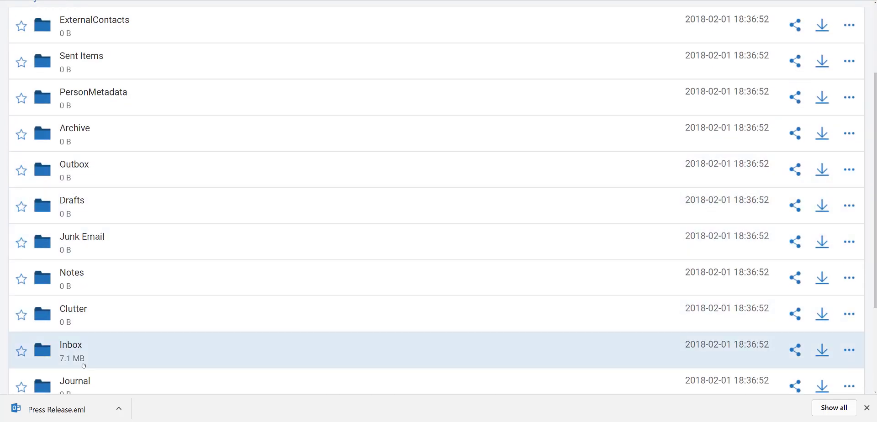
left_click(77, 351)
Step: Find the Extra shift email in the snapshot's Inbox, preview it and close the preview
scroll(338, 170, "down", 5)
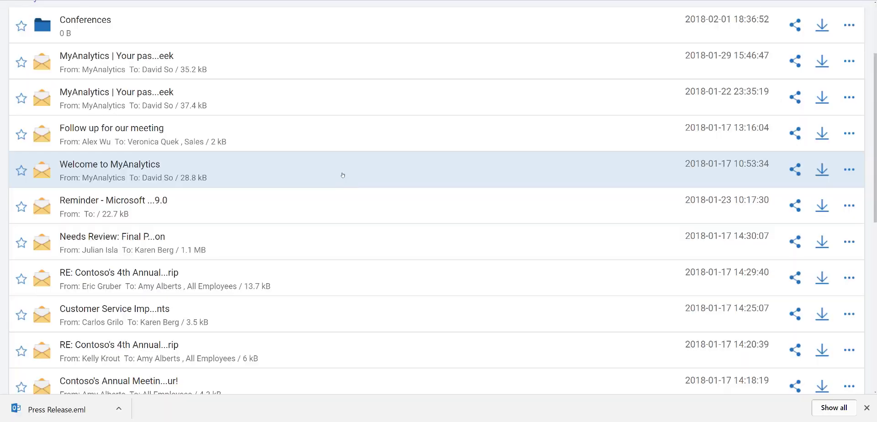
scroll(348, 190, "down", 8)
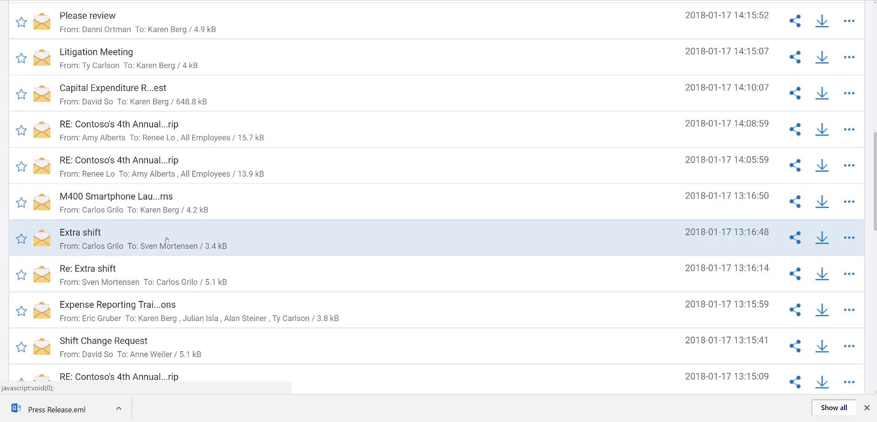
left_click(82, 233)
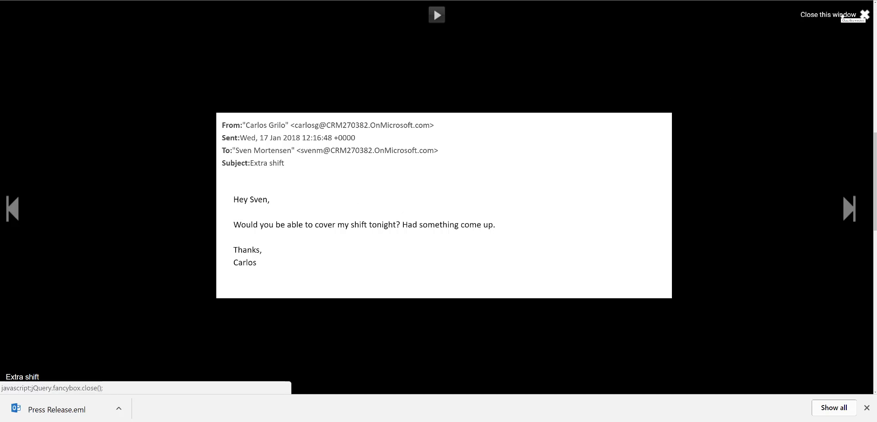
left_click(843, 16)
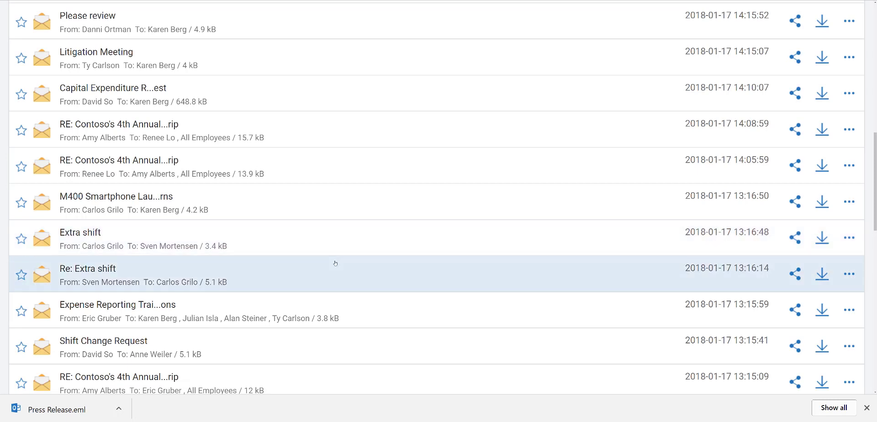
Step: Create a public link for the Extra shift email with a 3-week expiration and no password, and close the link dialog
left_click(796, 236)
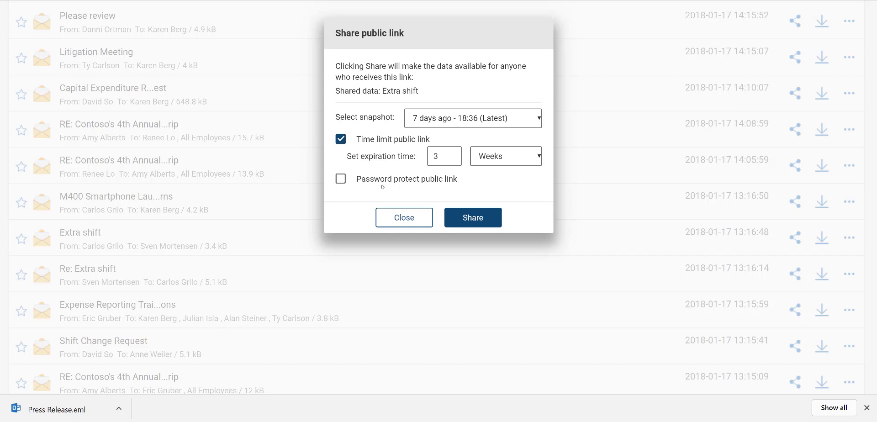
left_click(472, 218)
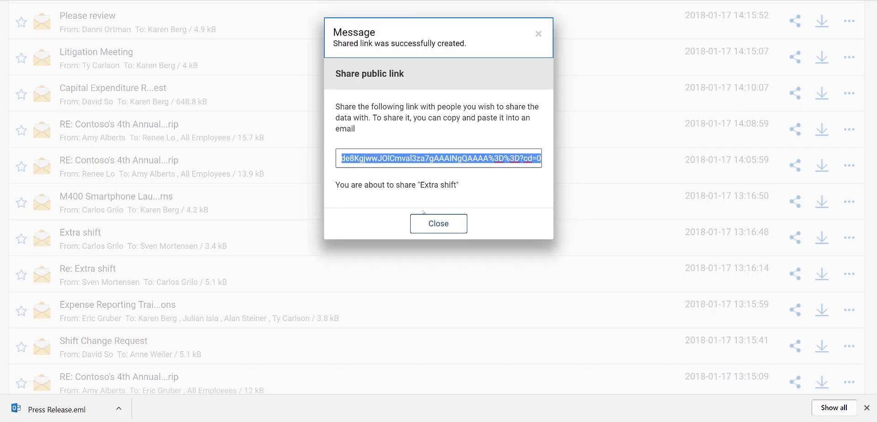
left_click(430, 223)
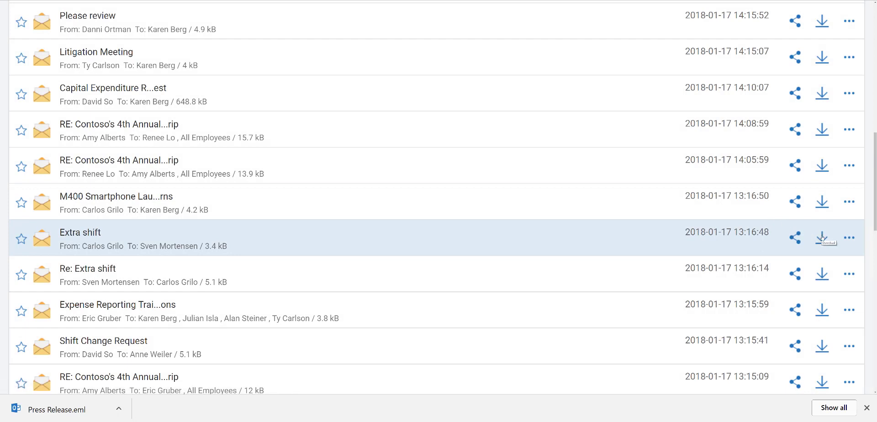
Step: Examine the Versions and Restore options offered for the Extra shift email
left_click(850, 238)
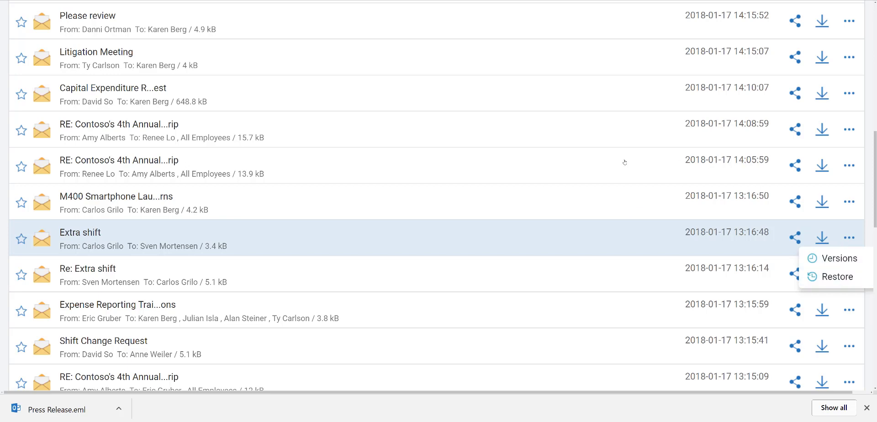
scroll(625, 163, "up", 10)
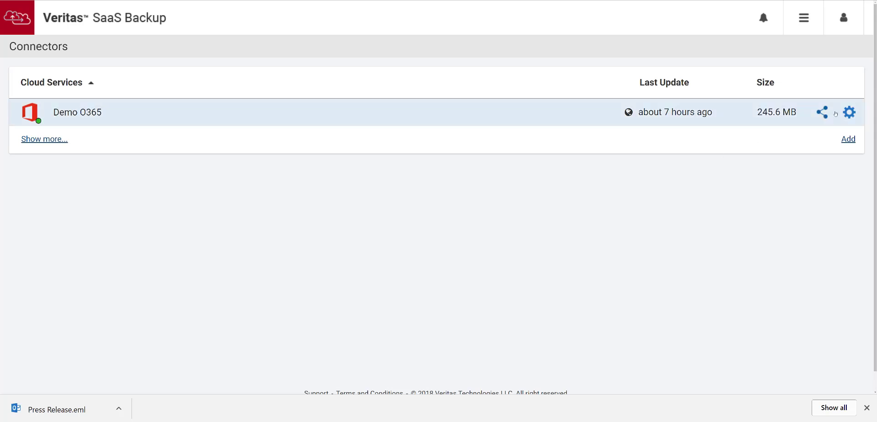
left_click(852, 112)
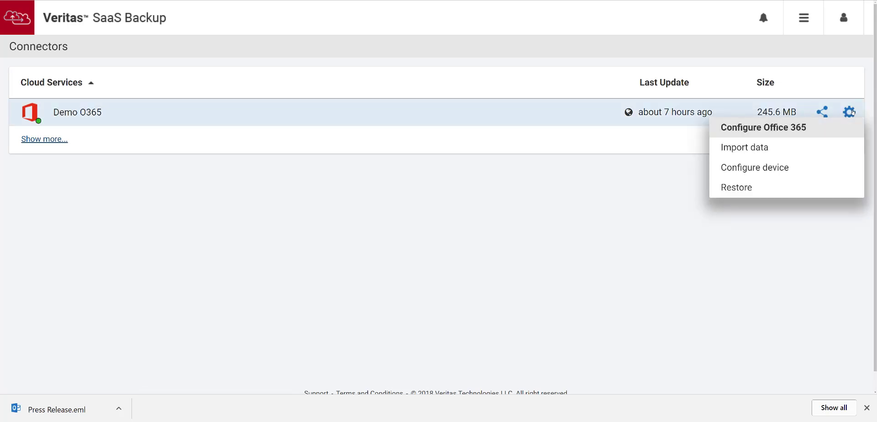
left_click(755, 187)
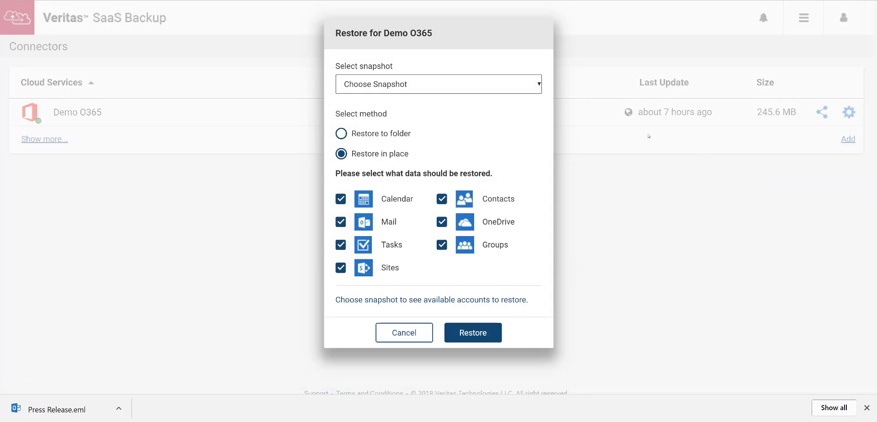
left_click(499, 86)
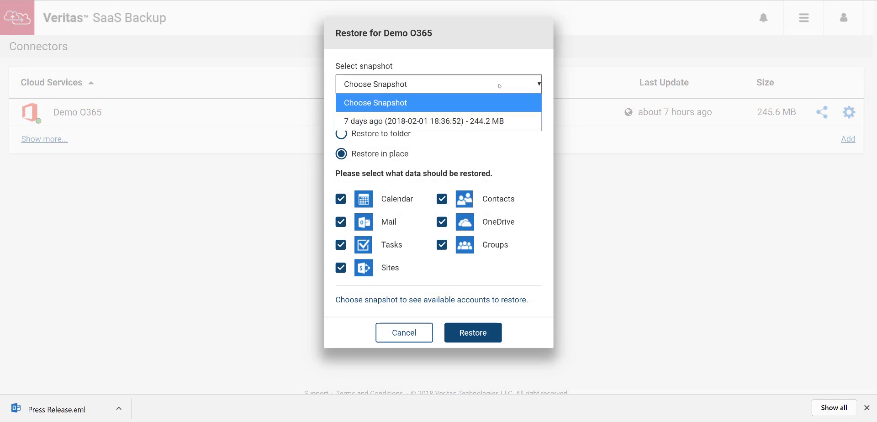
left_click(501, 120)
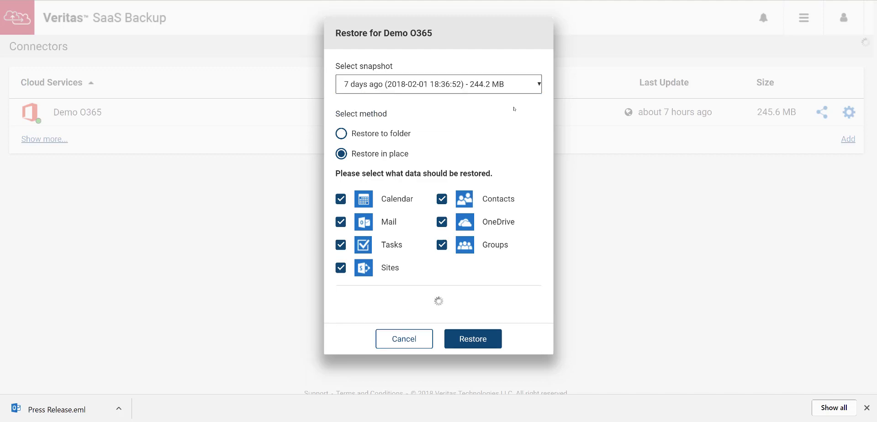
Step: Exclude the first five listed user accounts from the Demo O365 restore
scroll(379, 114, "down", 2)
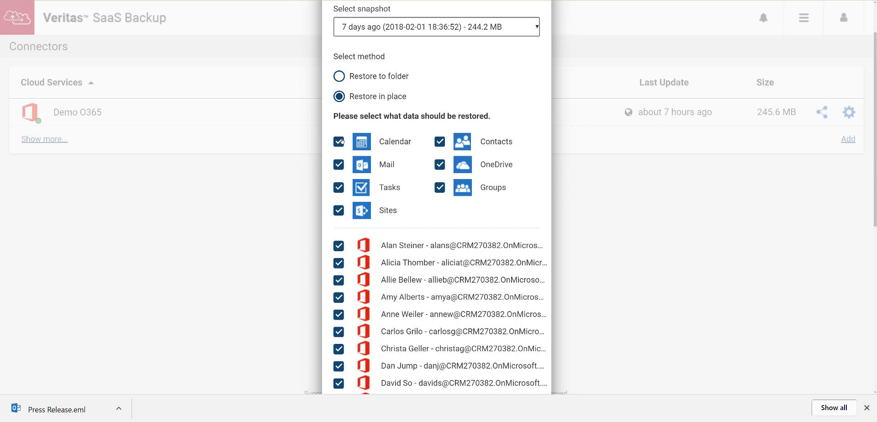
scroll(355, 146, "down", 6)
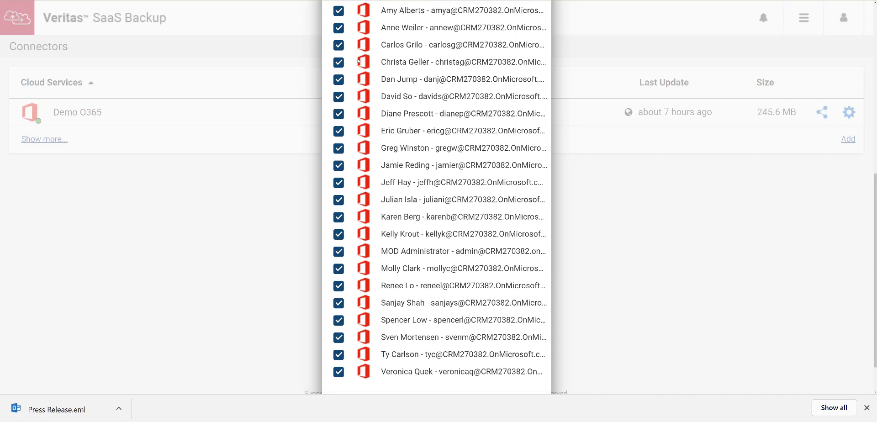
scroll(359, 62, "up", 4)
left_click(338, 130)
scroll(342, 151, "up", 1)
left_click(343, 209)
left_click(343, 226)
left_click(342, 245)
left_click(340, 260)
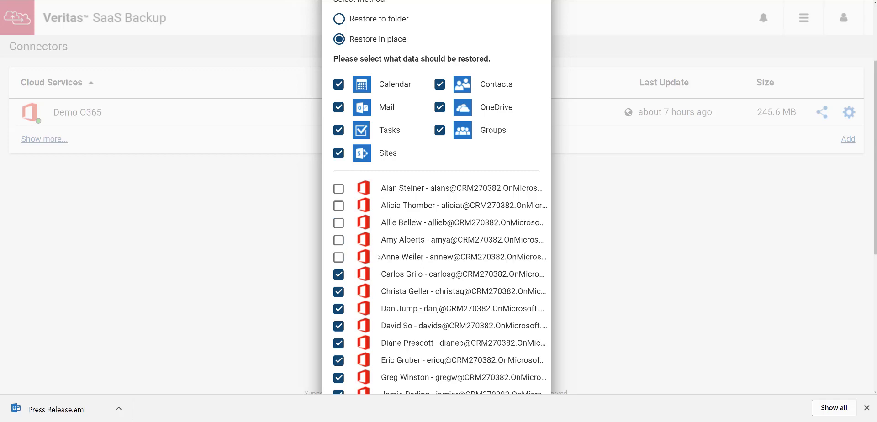
Step: Review the remaining accounts and data types selected for the Demo O365 restore and cancel it
scroll(426, 228, "down", 3)
scroll(438, 190, "down", 3)
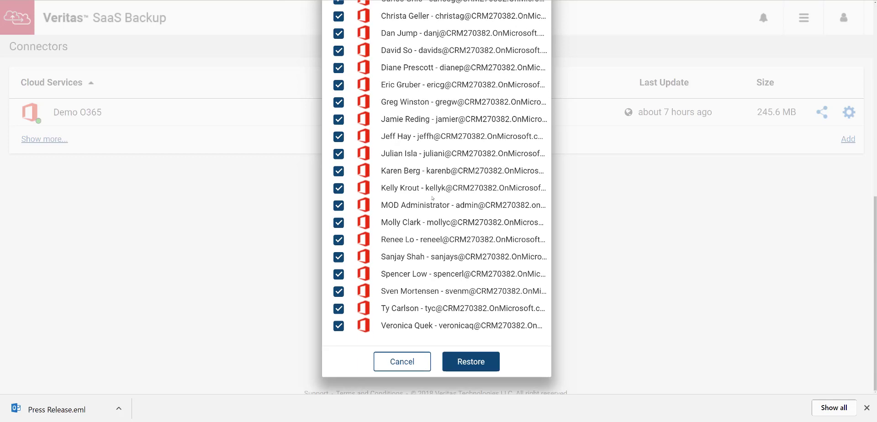
scroll(438, 190, "up", 6)
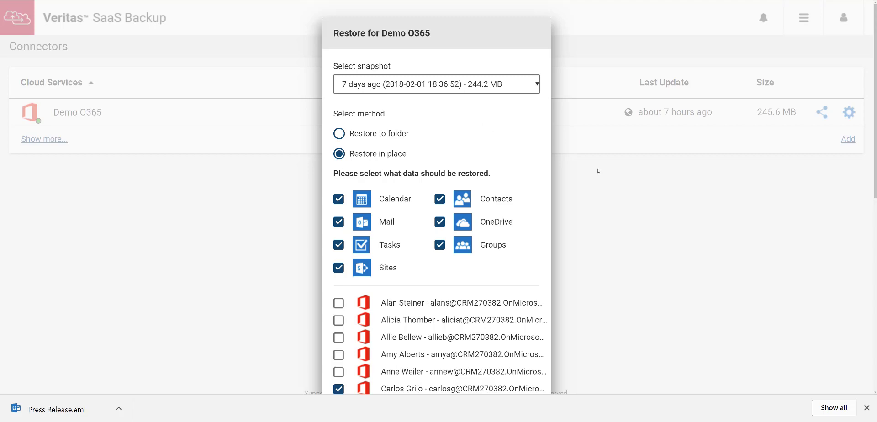
scroll(599, 171, "down", 8)
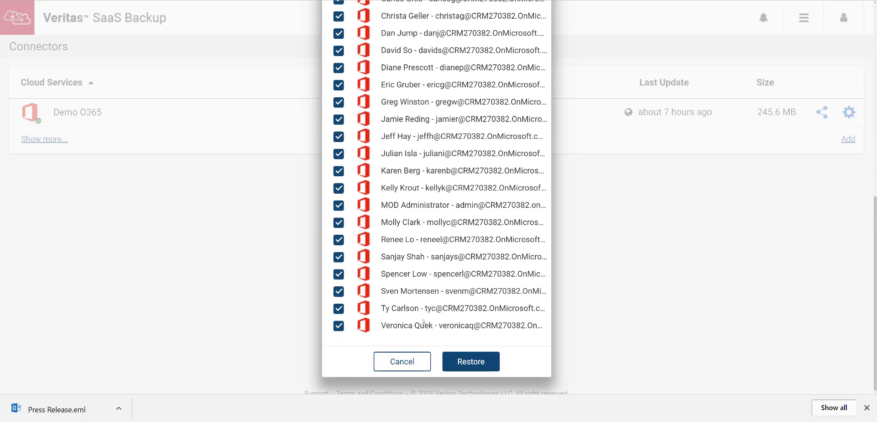
left_click(399, 361)
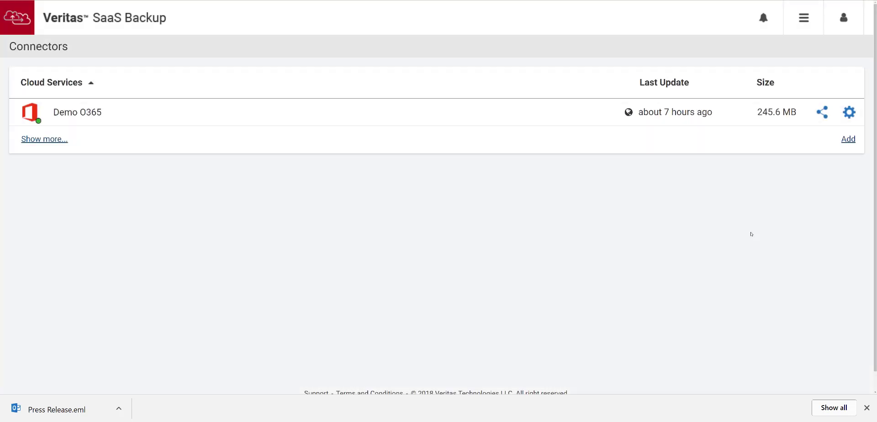
left_click(849, 112)
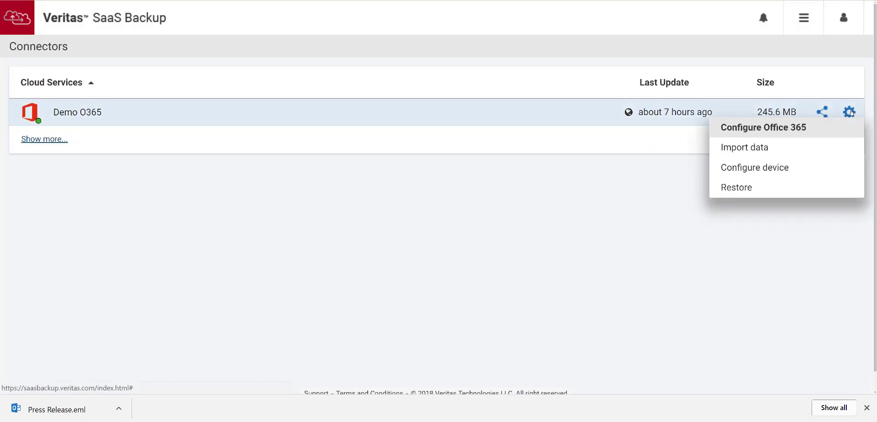
left_click(765, 149)
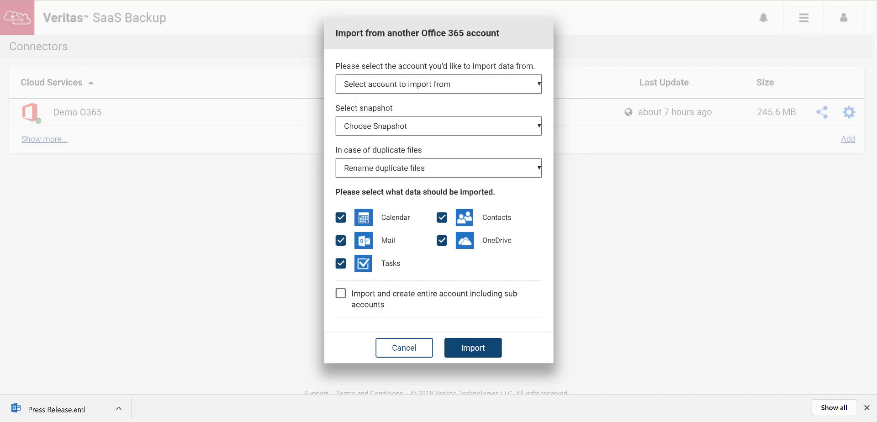
left_click(383, 84)
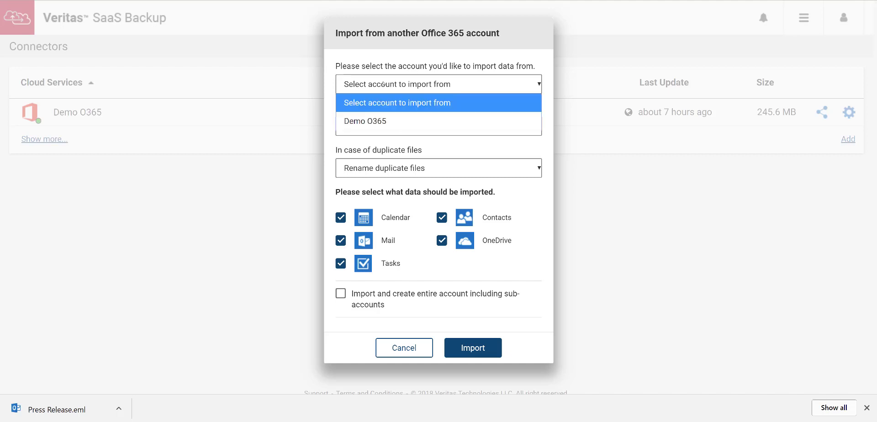
left_click(387, 122)
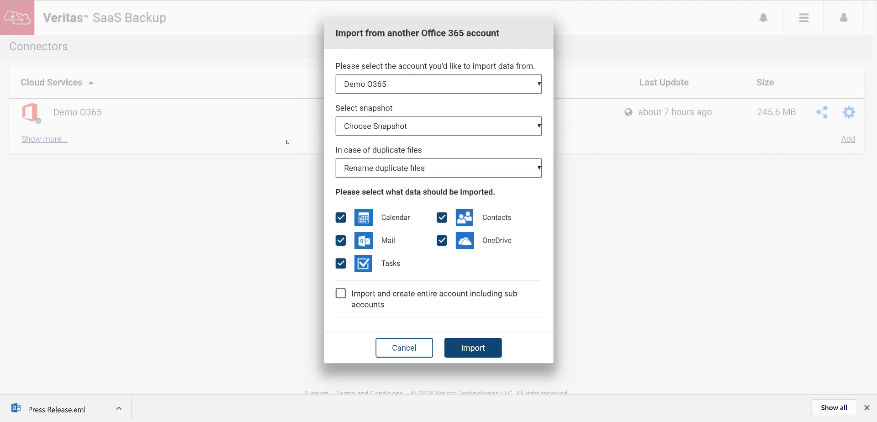
left_click(411, 124)
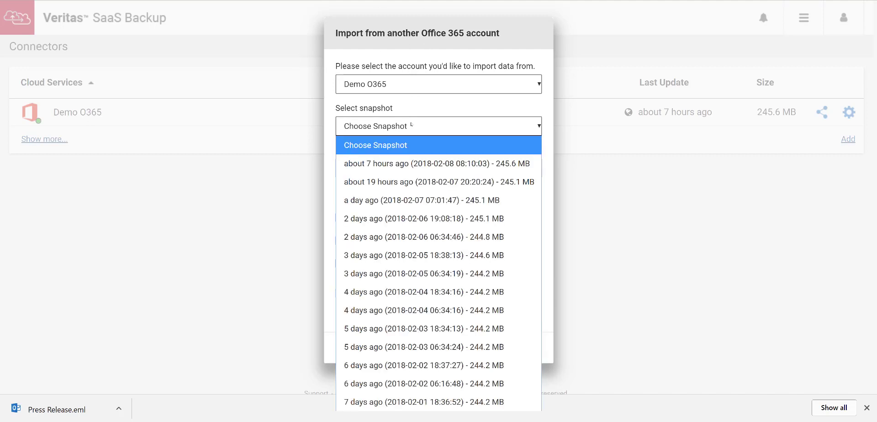
left_click(396, 383)
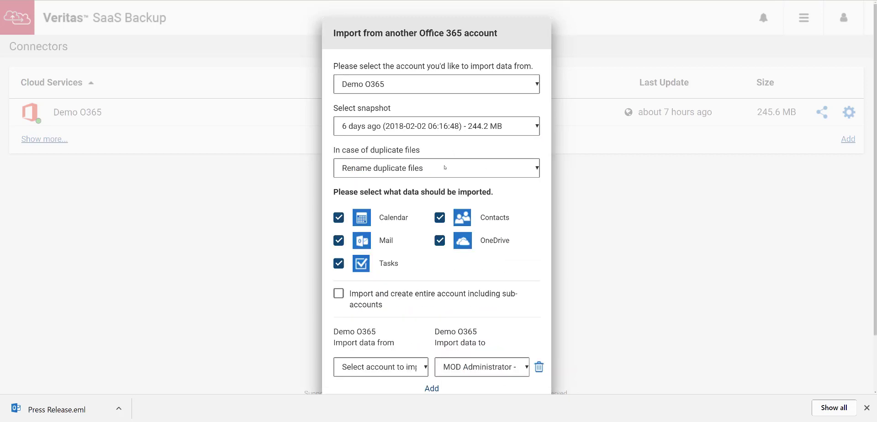
Step: Examine the duplicate-file handling choices and the other settings of the Demo O365 import
scroll(447, 166, "down", 1)
scroll(446, 165, "down", 1)
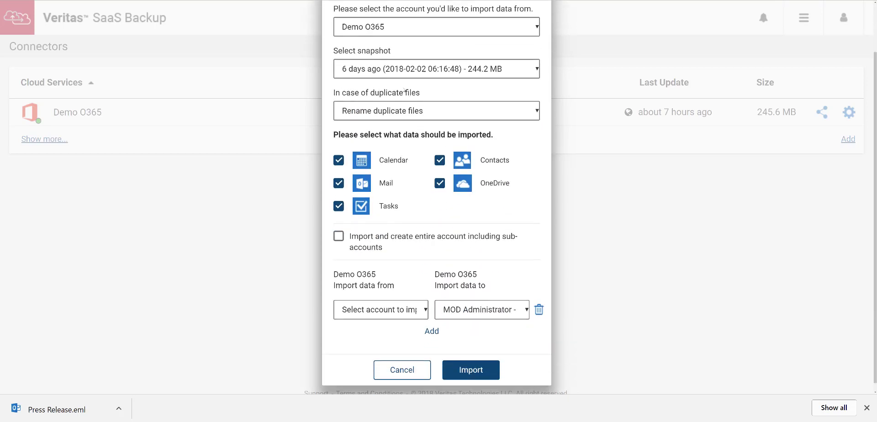
left_click(422, 111)
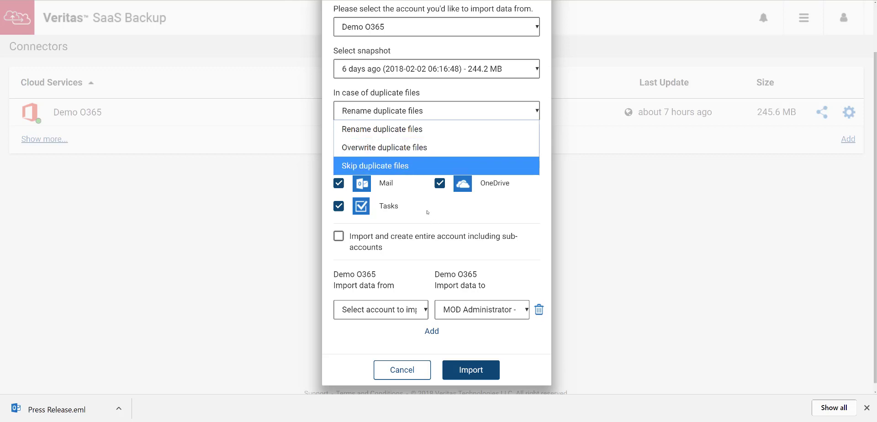
left_click(439, 201)
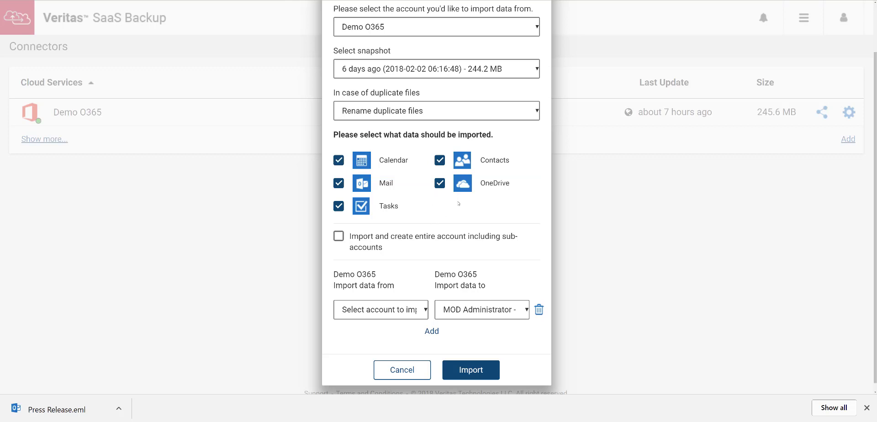
scroll(461, 204, "down", 1)
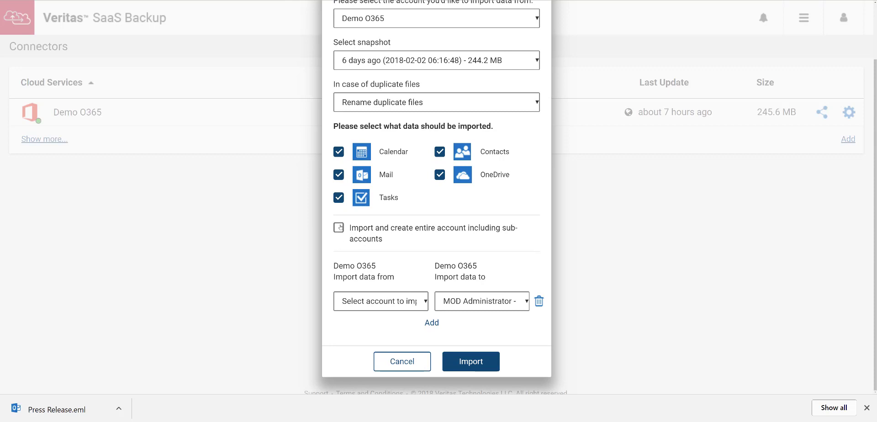
scroll(340, 231, "up", 2)
scroll(430, 315, "down", 2)
Step: Set one user's account as the import source and a different user's account, instead of the administrator's, as the import target
left_click(393, 301)
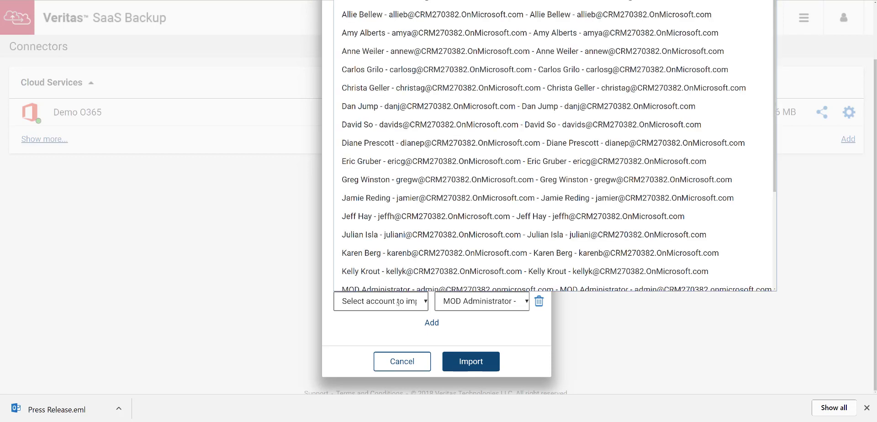
scroll(404, 102, "up", 1)
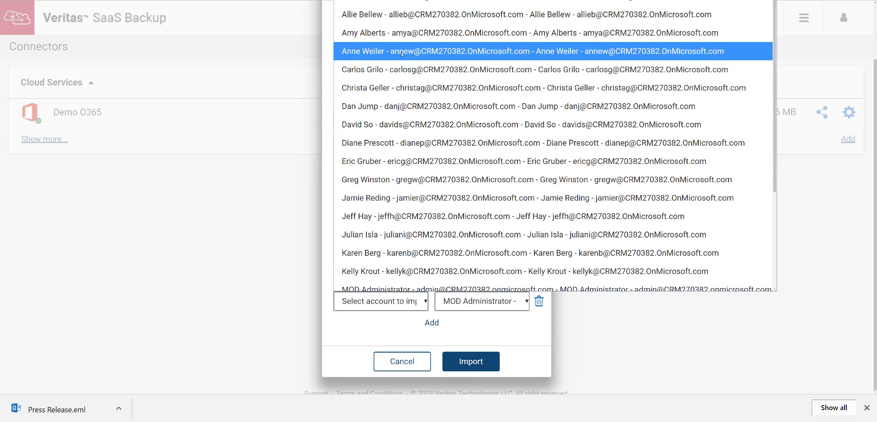
left_click(402, 54)
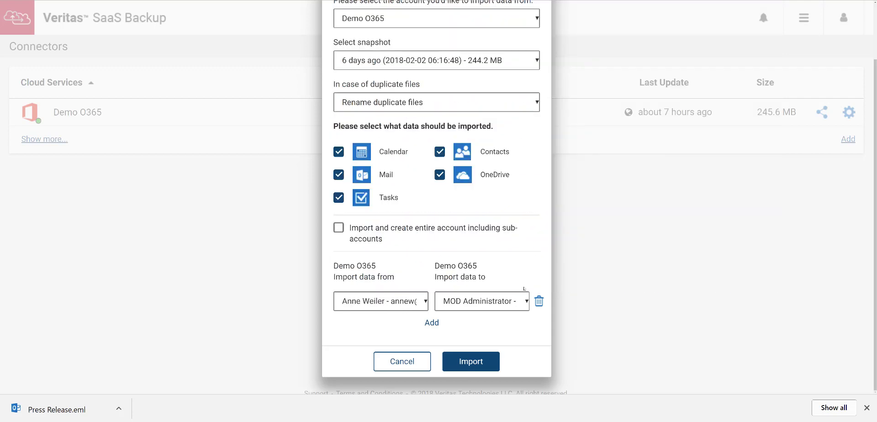
left_click(497, 302)
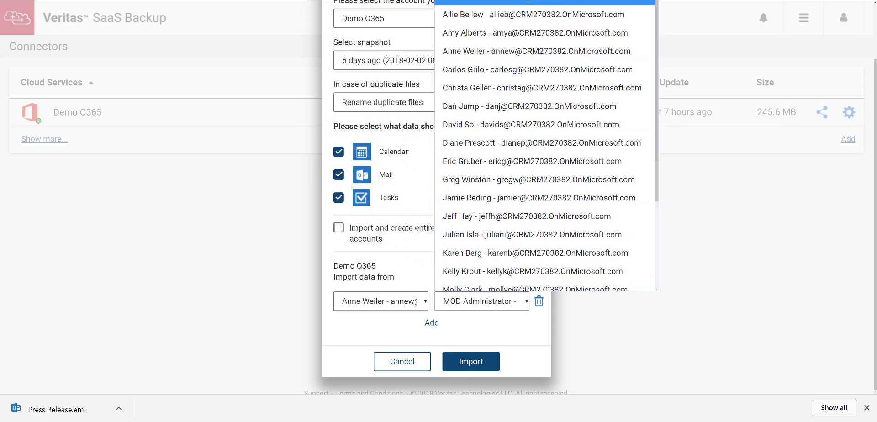
left_click(543, 2)
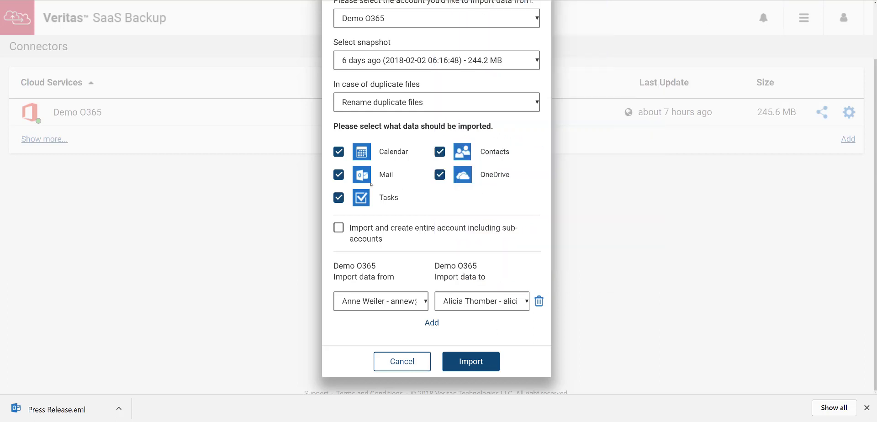
Step: Limit the import to OneDrive by excluding Calendar, Mail, Tasks and Contacts, and run it through to Finish
left_click(339, 152)
left_click(339, 174)
left_click(337, 197)
left_click(441, 153)
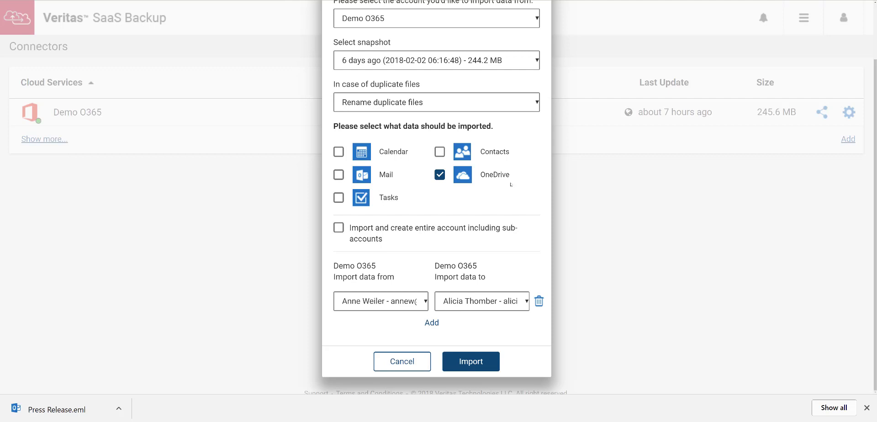
scroll(433, 170, "up", 2)
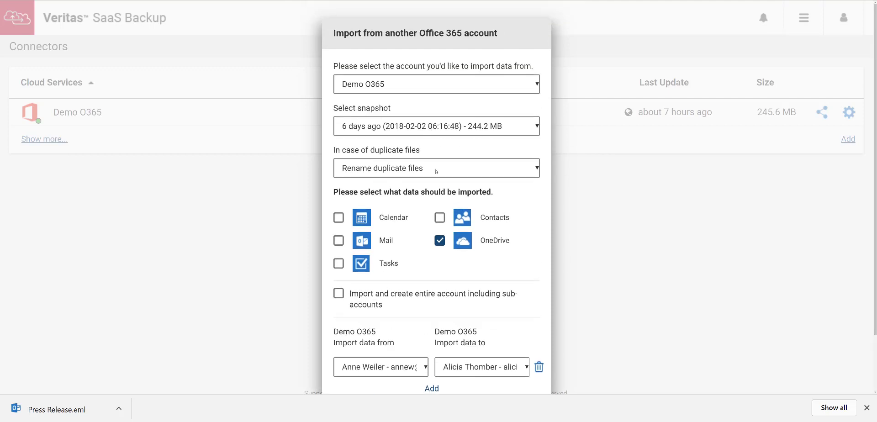
scroll(498, 196, "down", 2)
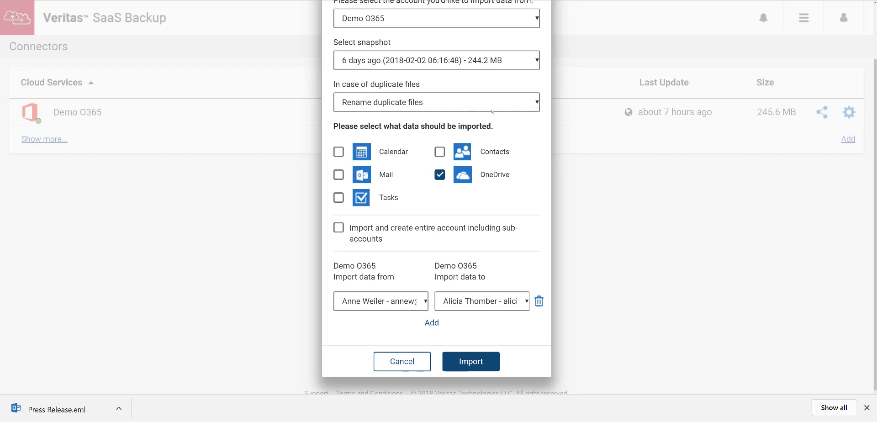
left_click(468, 364)
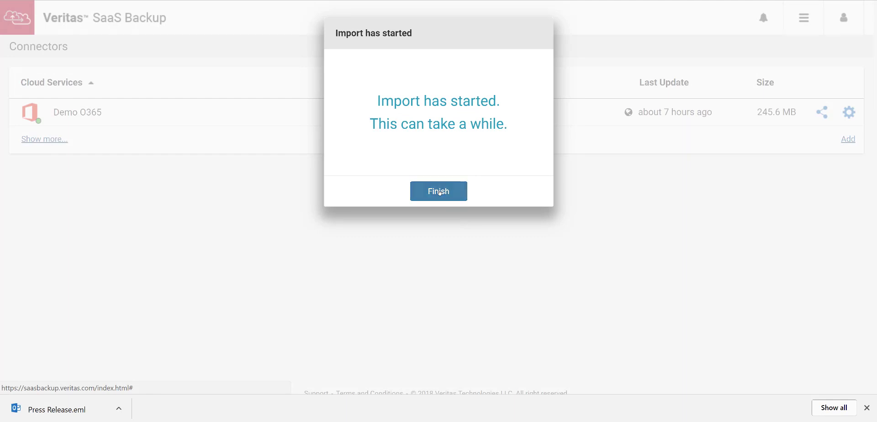
left_click(439, 191)
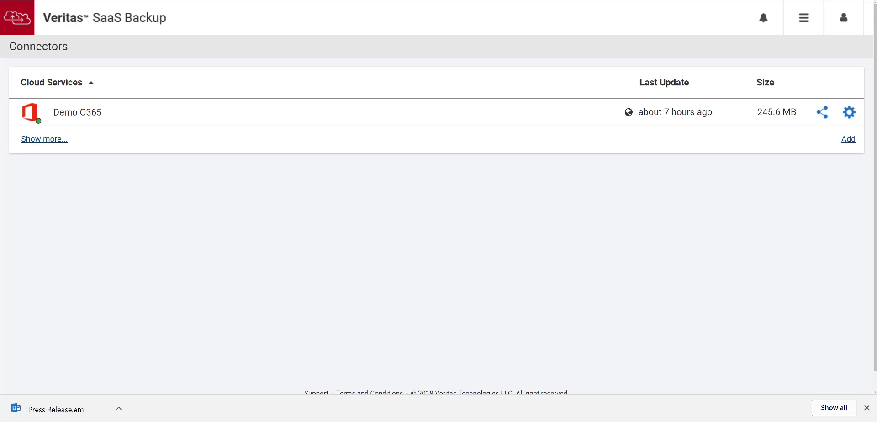
Step: Examine the history snapshots of the Demo O365 connector, including older ones and the group from 2 days ago, and close the list
mouse_move(671, 115)
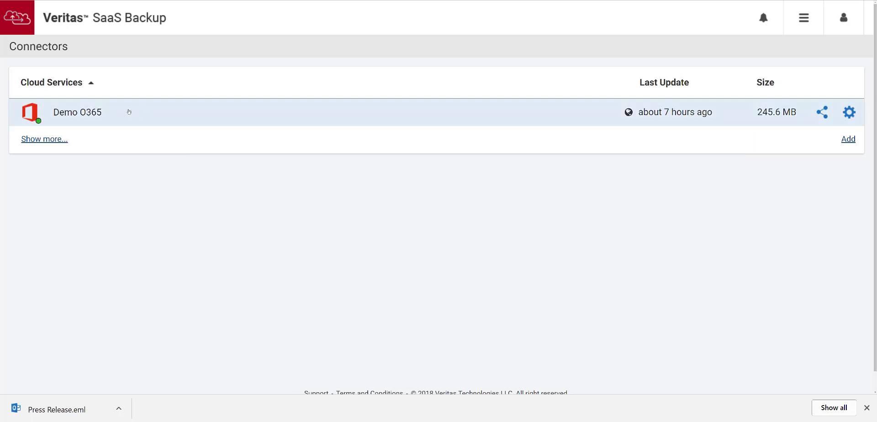
left_click(78, 112)
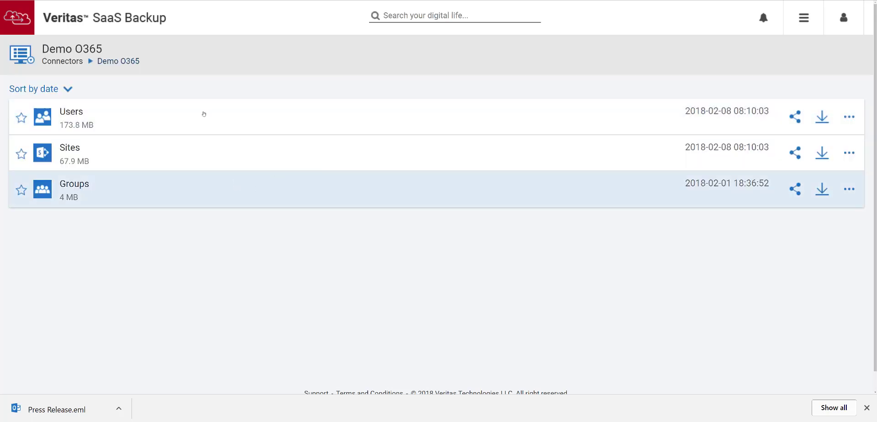
left_click(28, 59)
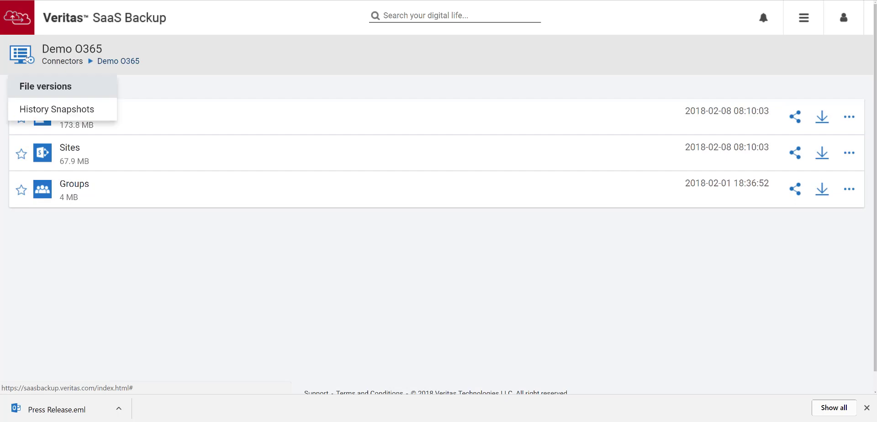
left_click(55, 109)
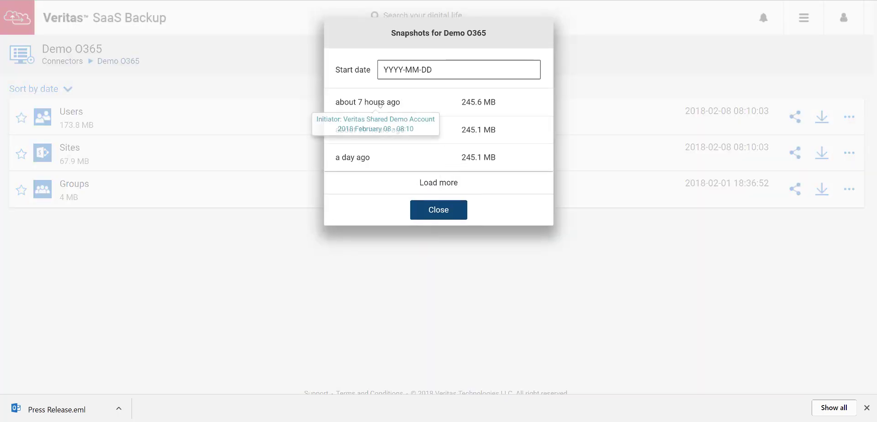
left_click(439, 182)
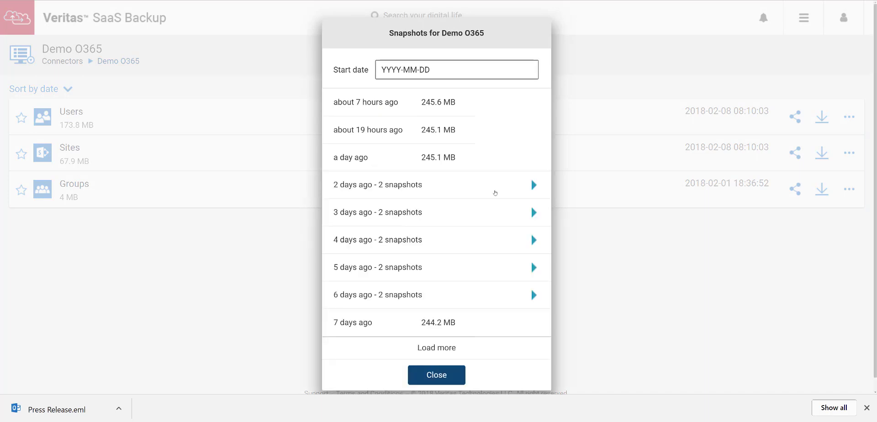
left_click(525, 184)
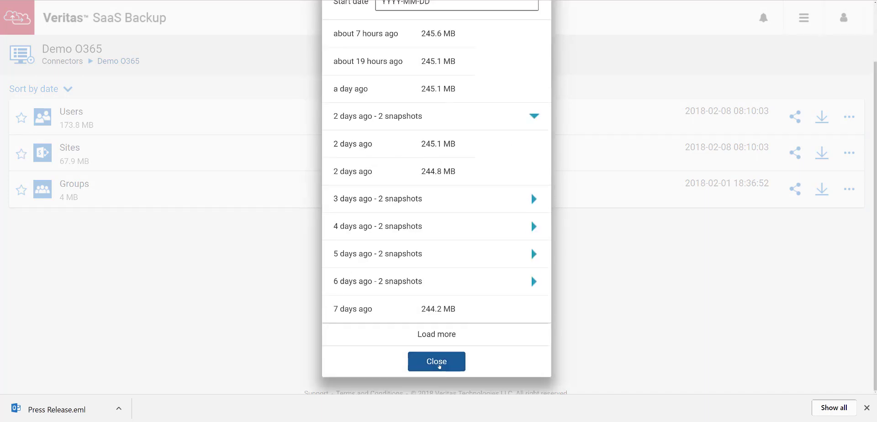
left_click(438, 362)
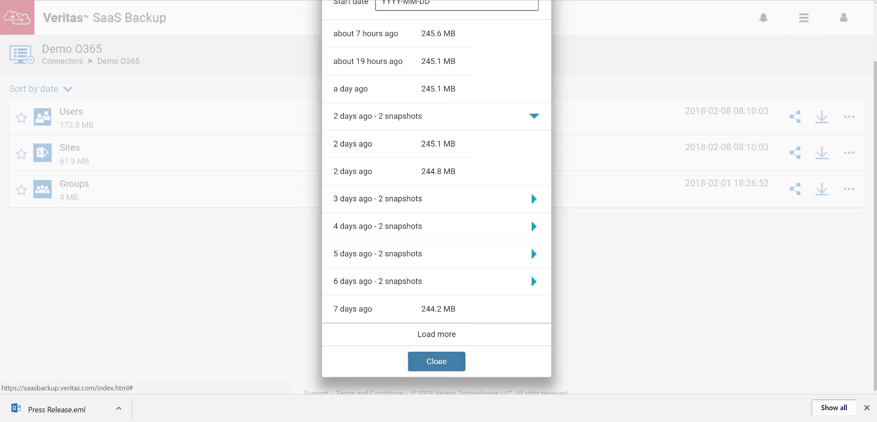